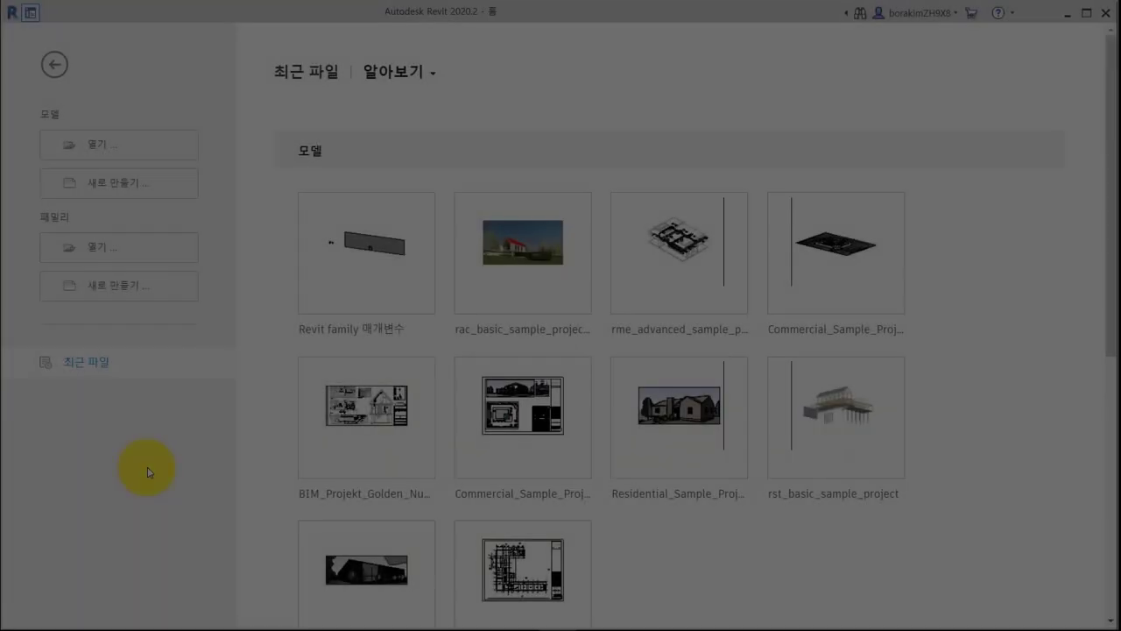
# Create a new family from the 미터법 일반 모델.rft metric generic model template.
pyautogui.click(187, 288)
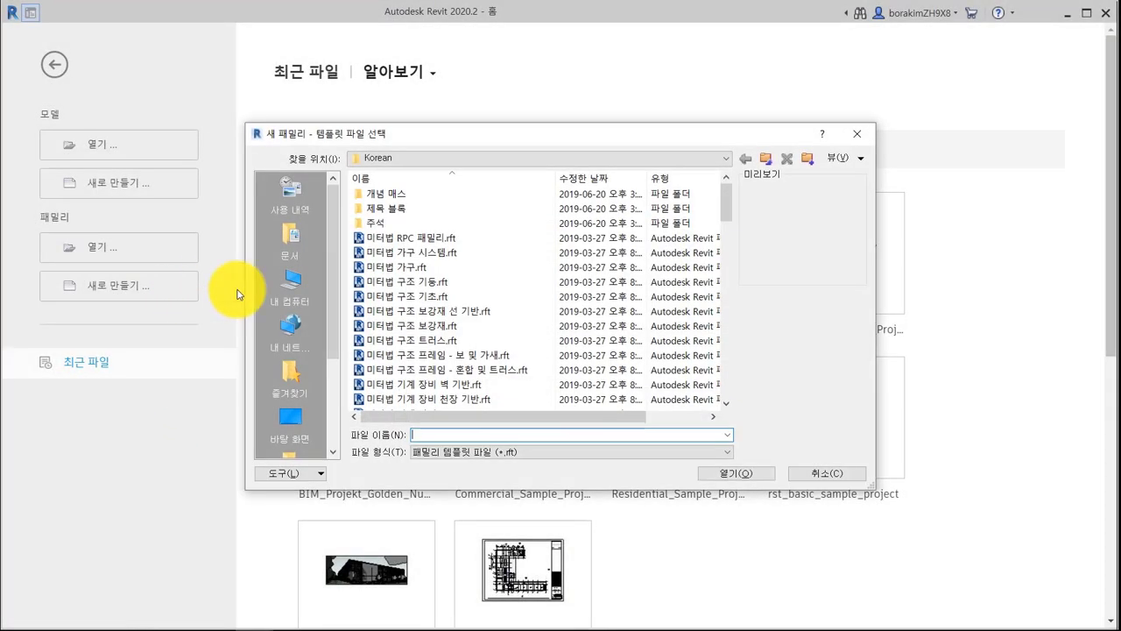
pyautogui.moveTo(726, 200); pyautogui.dragTo(745, 318)
pyautogui.click(697, 311)
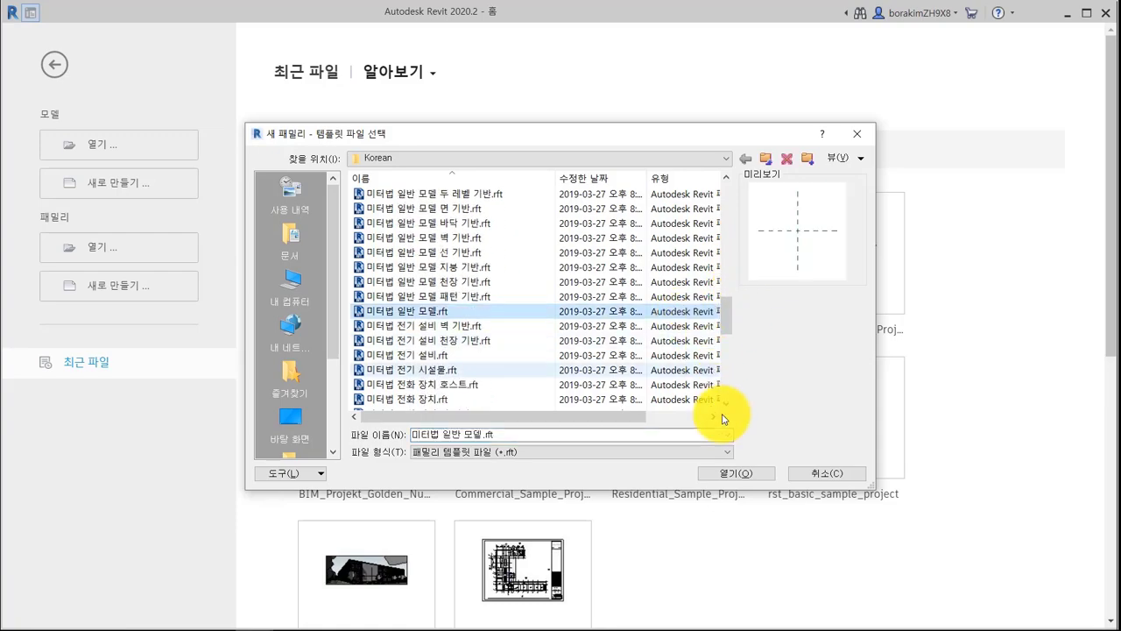
pyautogui.click(732, 473)
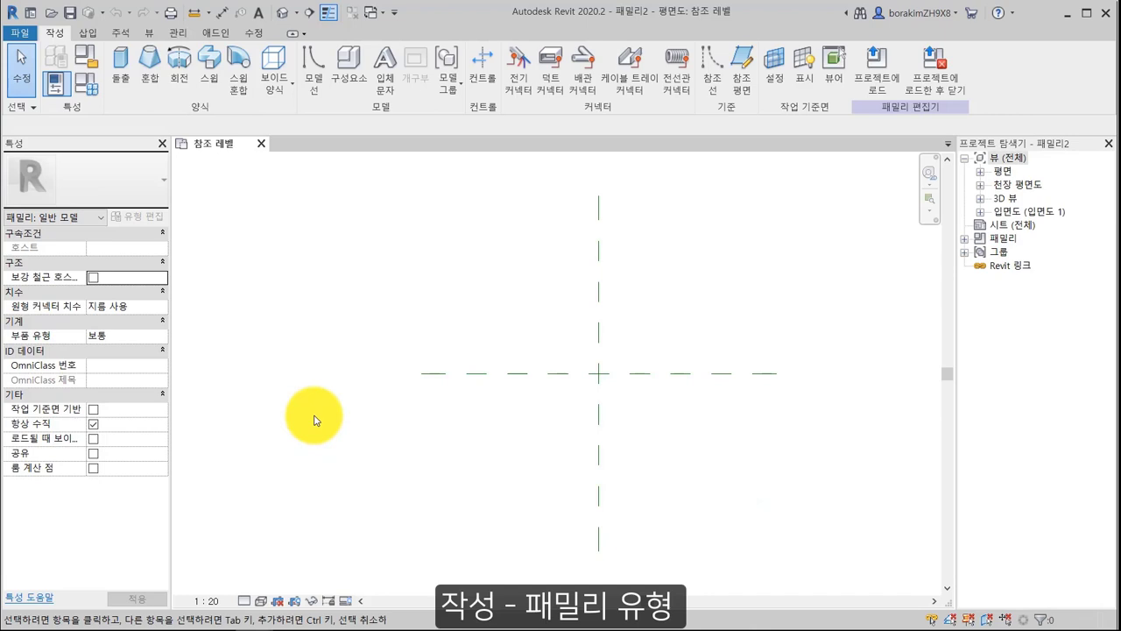
pyautogui.click(86, 82)
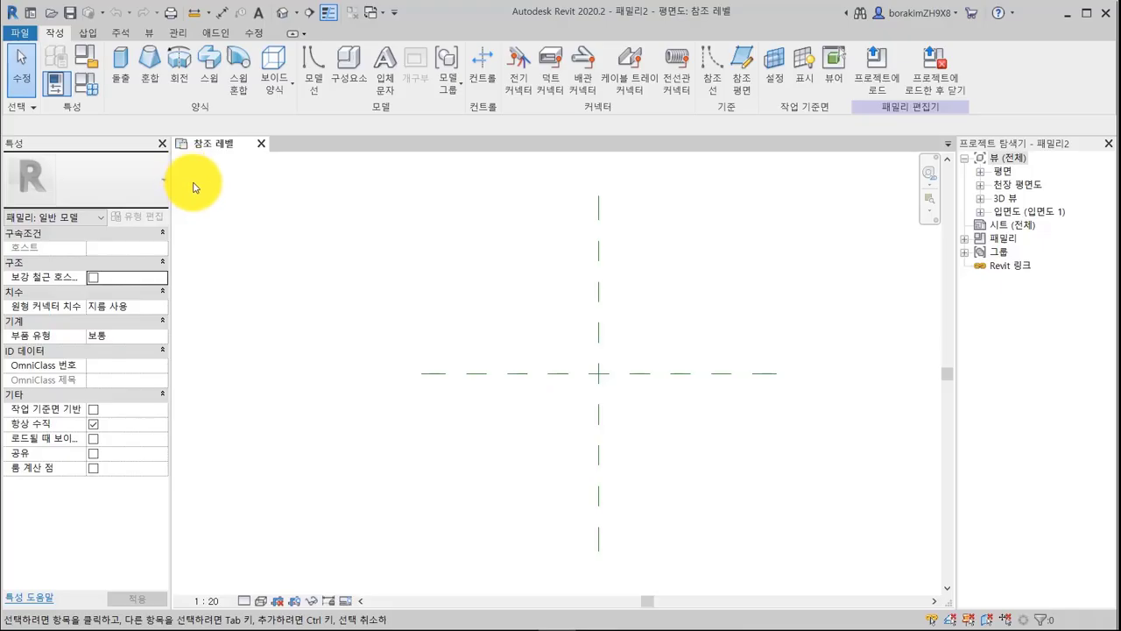
pyautogui.click(94, 67)
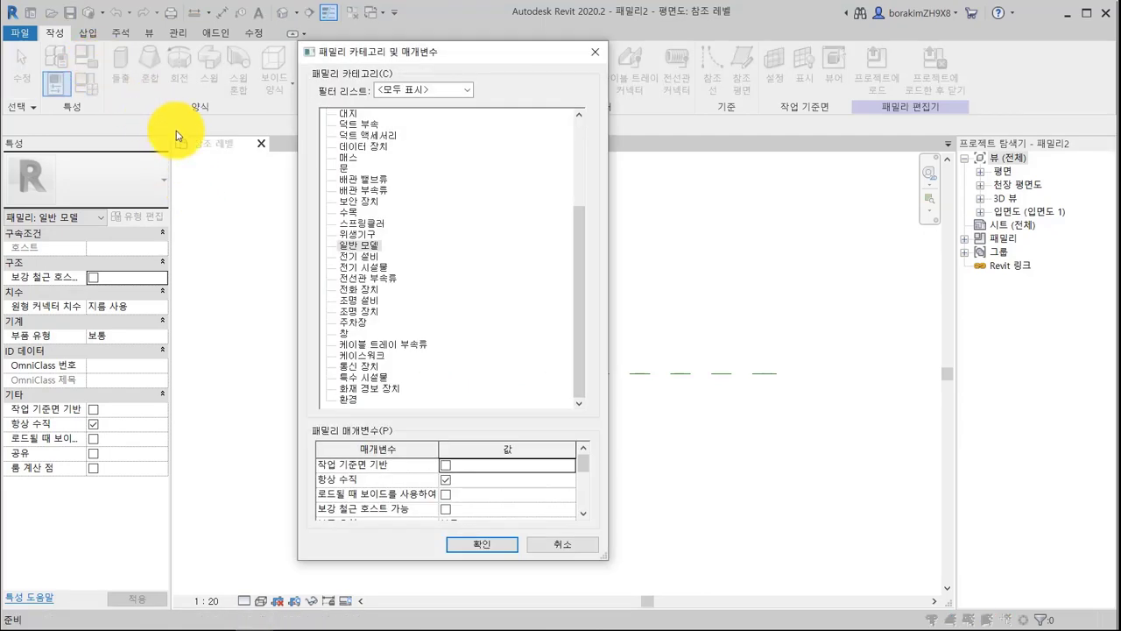
pyautogui.click(357, 235)
pyautogui.click(467, 550)
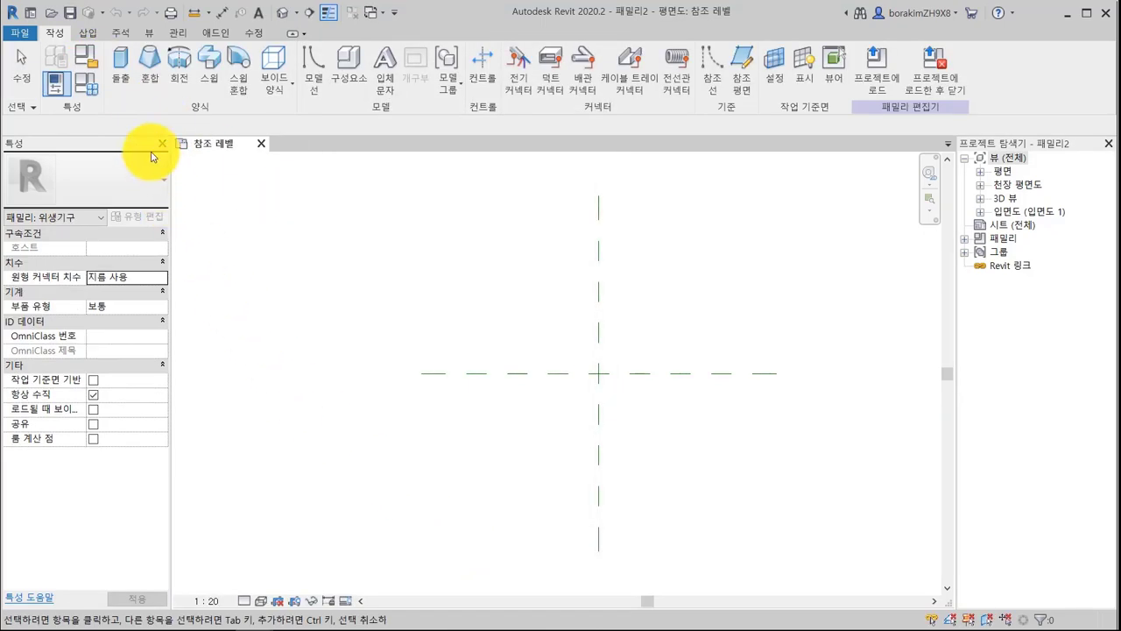
pyautogui.click(96, 68)
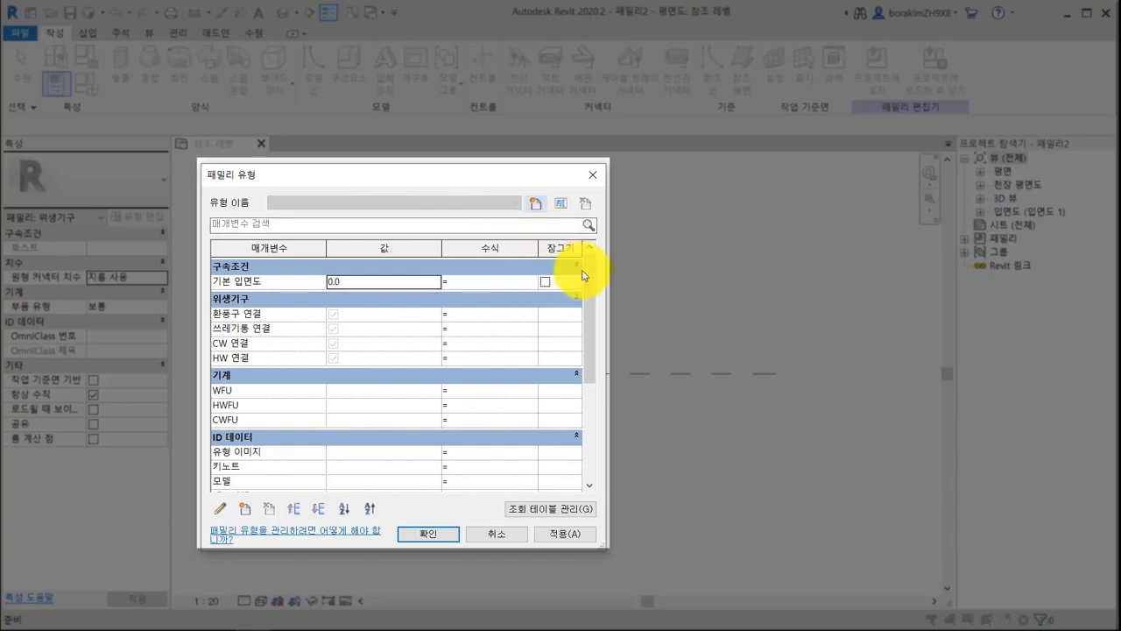
pyautogui.moveTo(593, 280); pyautogui.dragTo(592, 362)
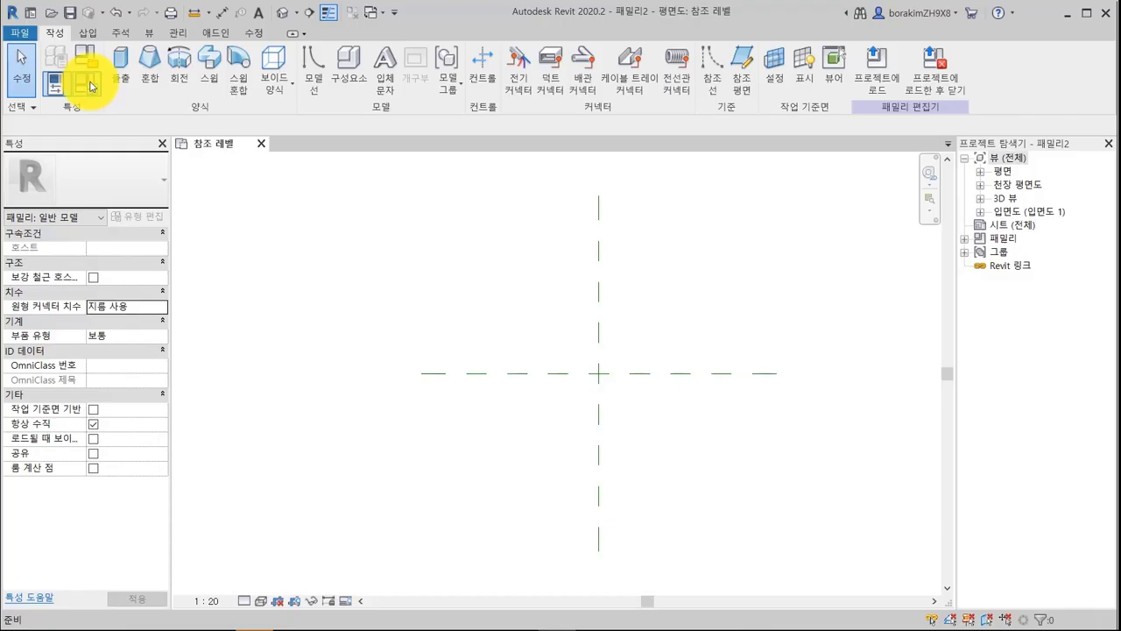
pyautogui.click(88, 83)
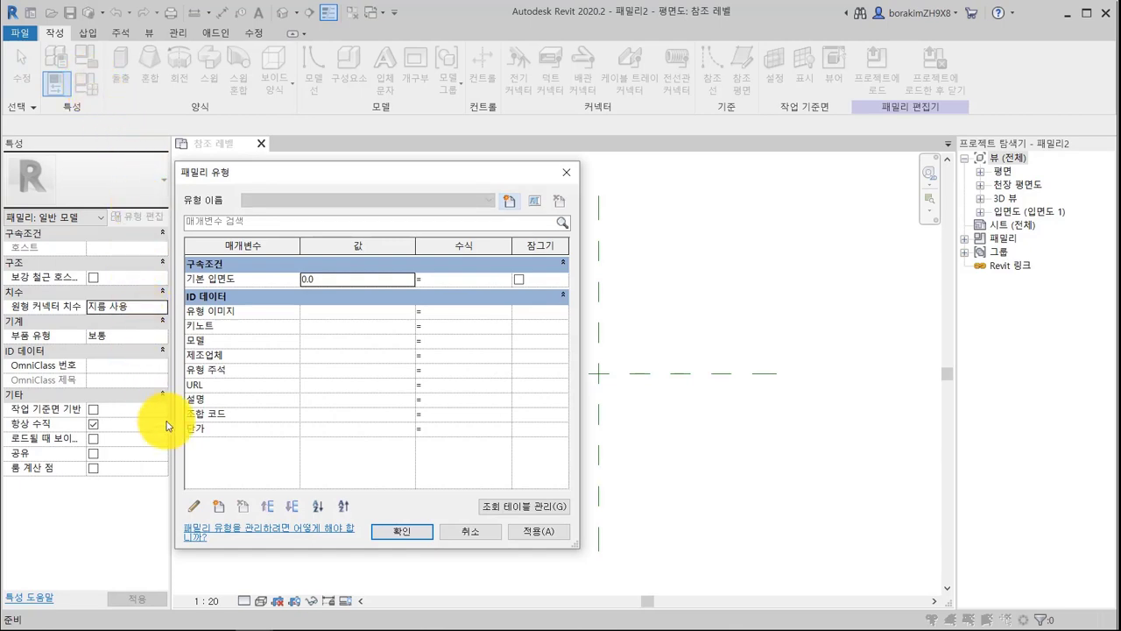
pyautogui.click(223, 518)
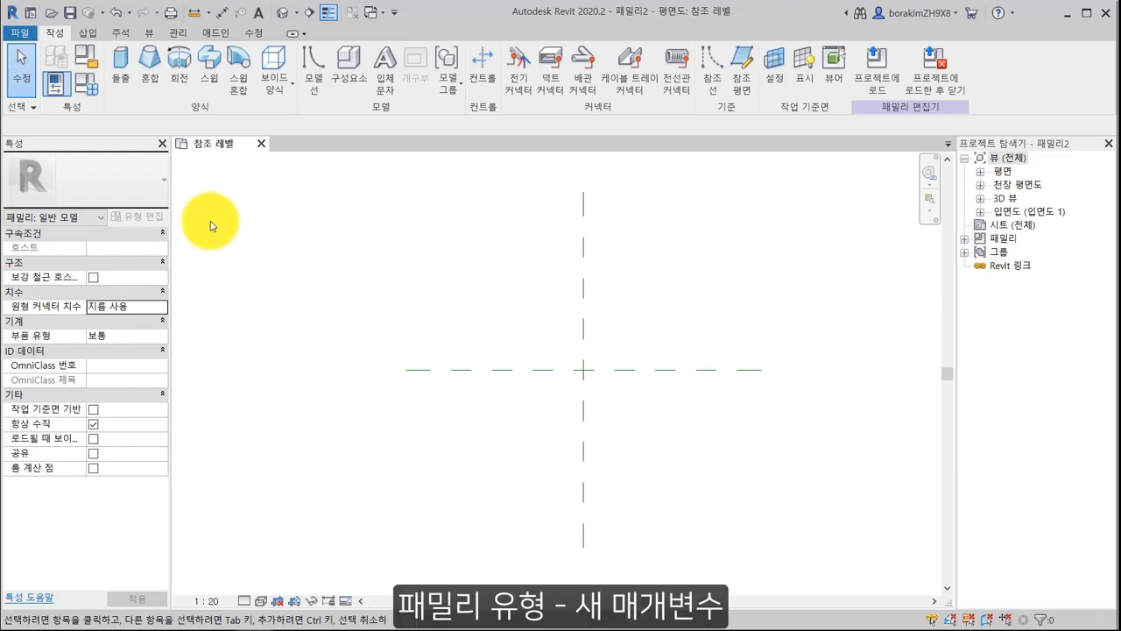
# Add length parameters 가로 길이 as a type parameter and 세로 길이 as an instance parameter.
pyautogui.click(94, 86)
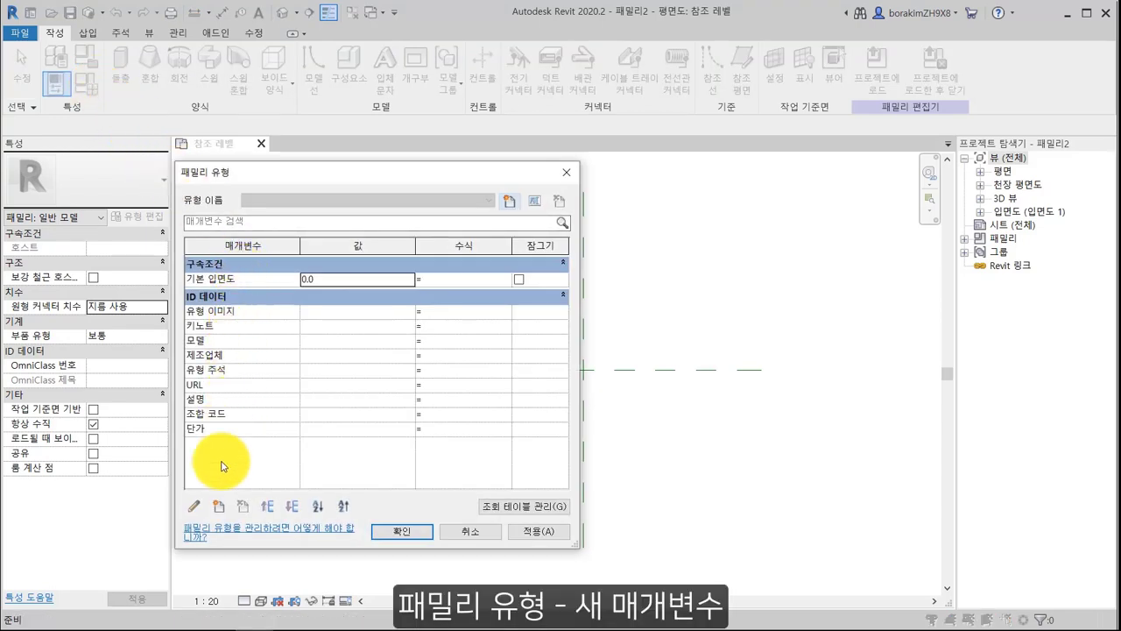
pyautogui.click(221, 508)
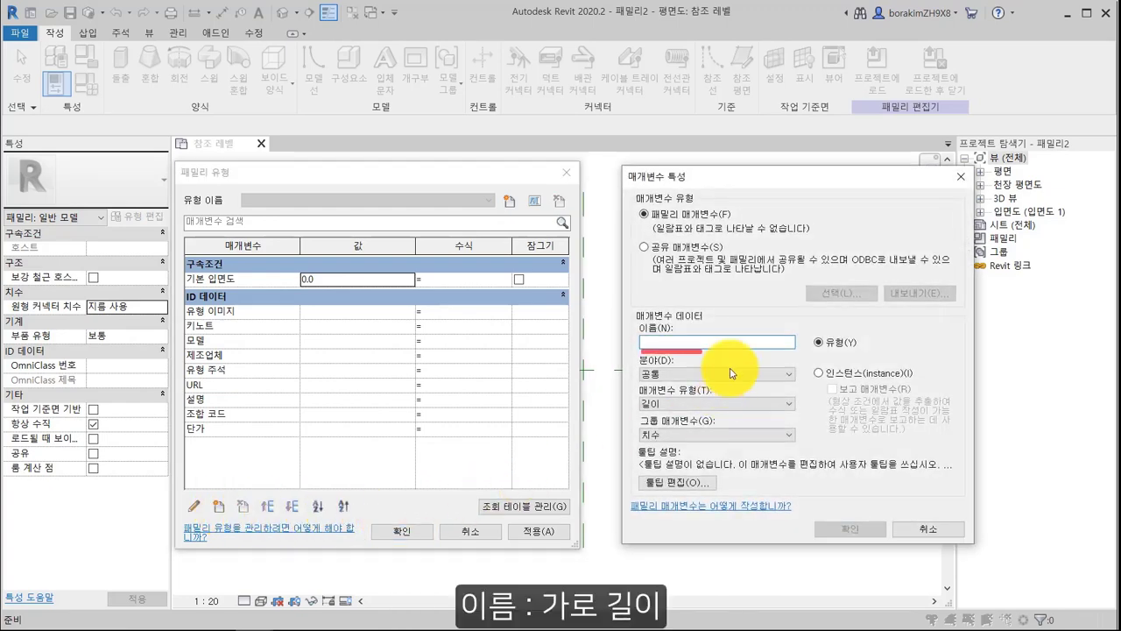
pyautogui.write('가로')
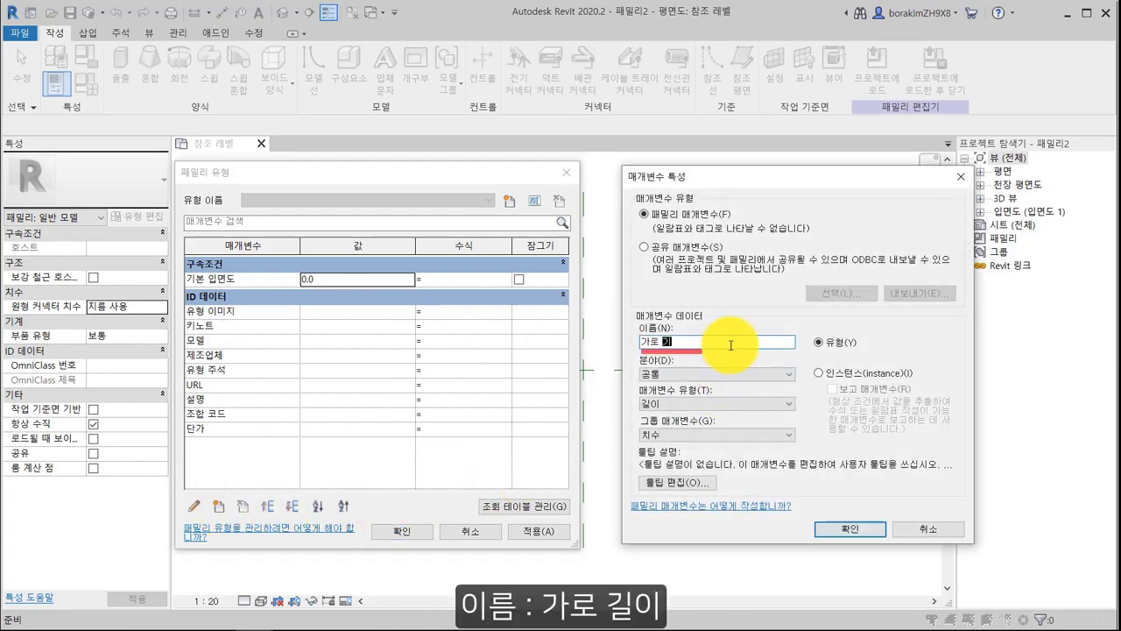
pyautogui.write(' 길이')
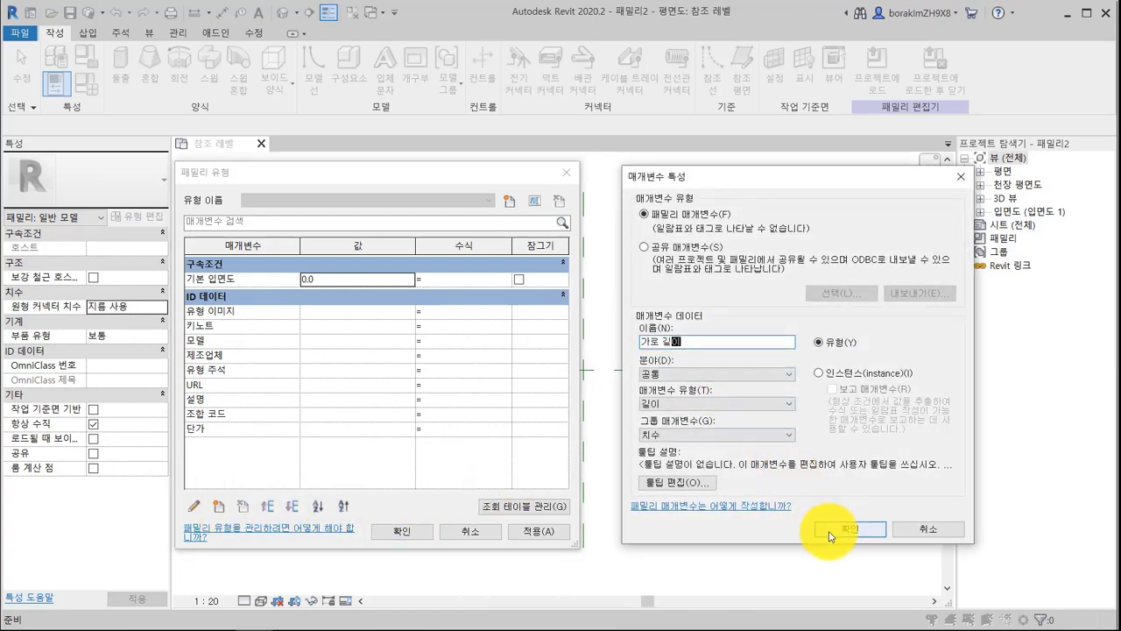
pyautogui.click(831, 529)
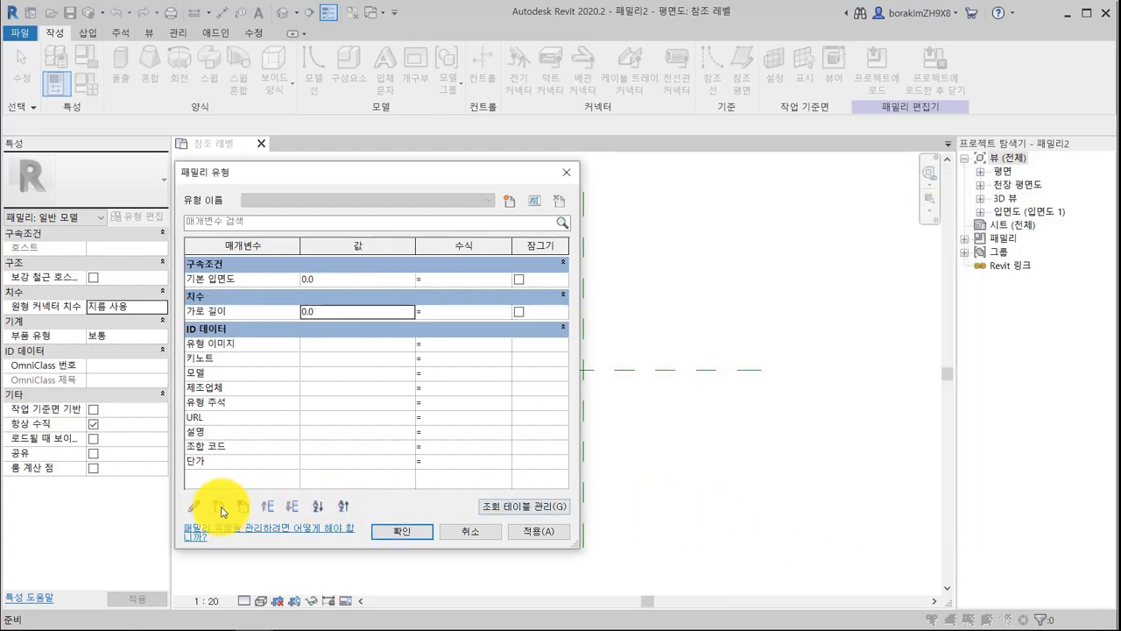
pyautogui.click(219, 506)
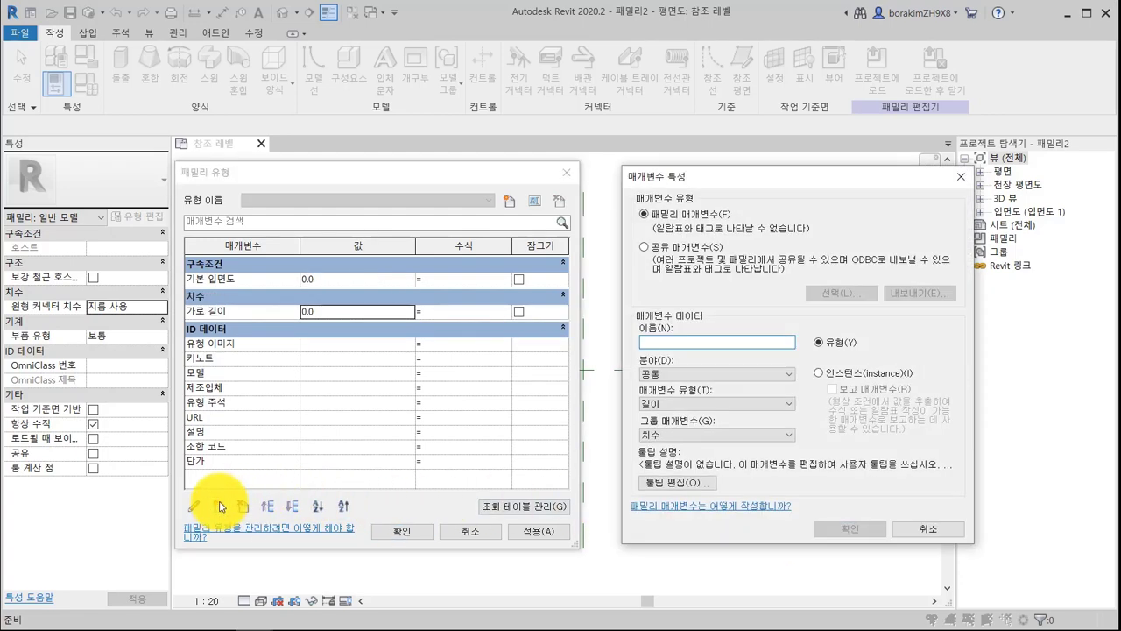
pyautogui.write('세로 길이')
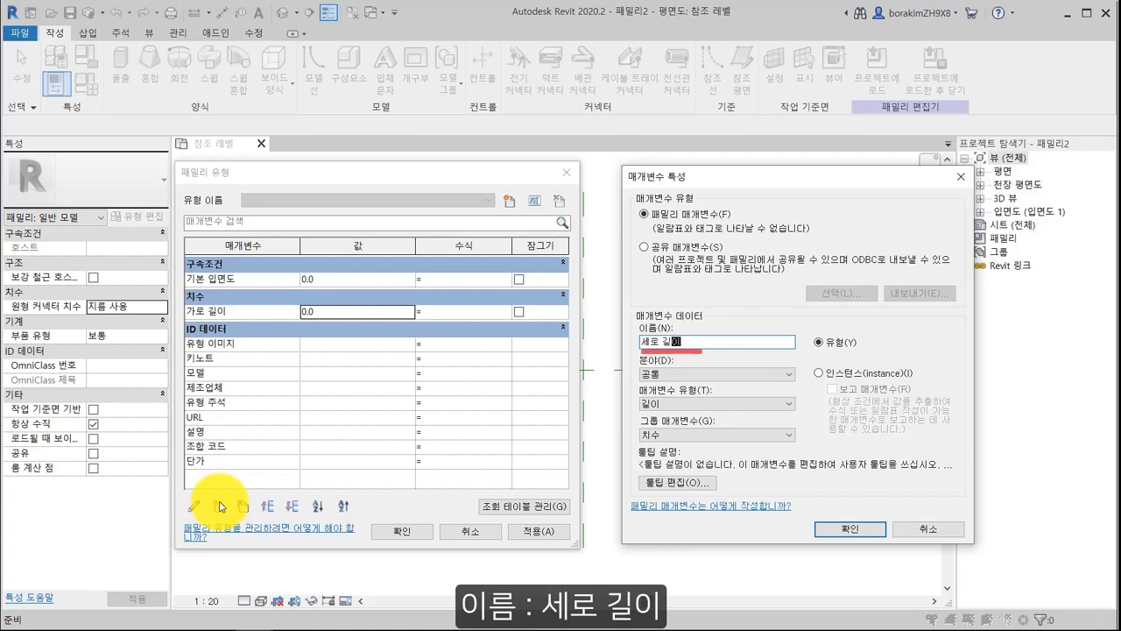
pyautogui.click(865, 380)
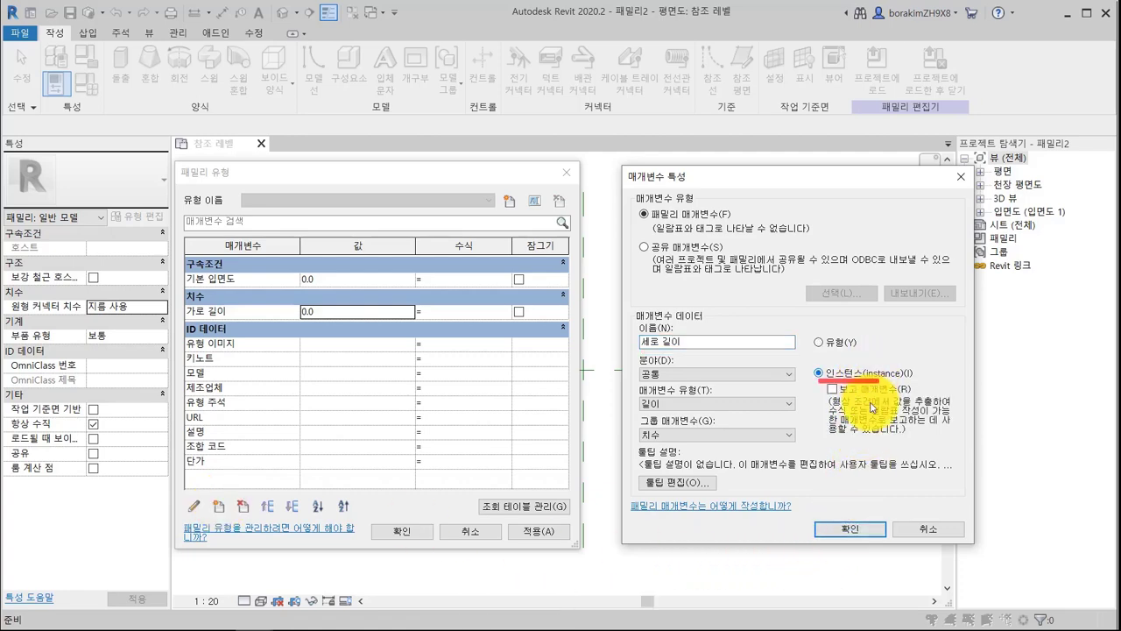
pyautogui.click(873, 531)
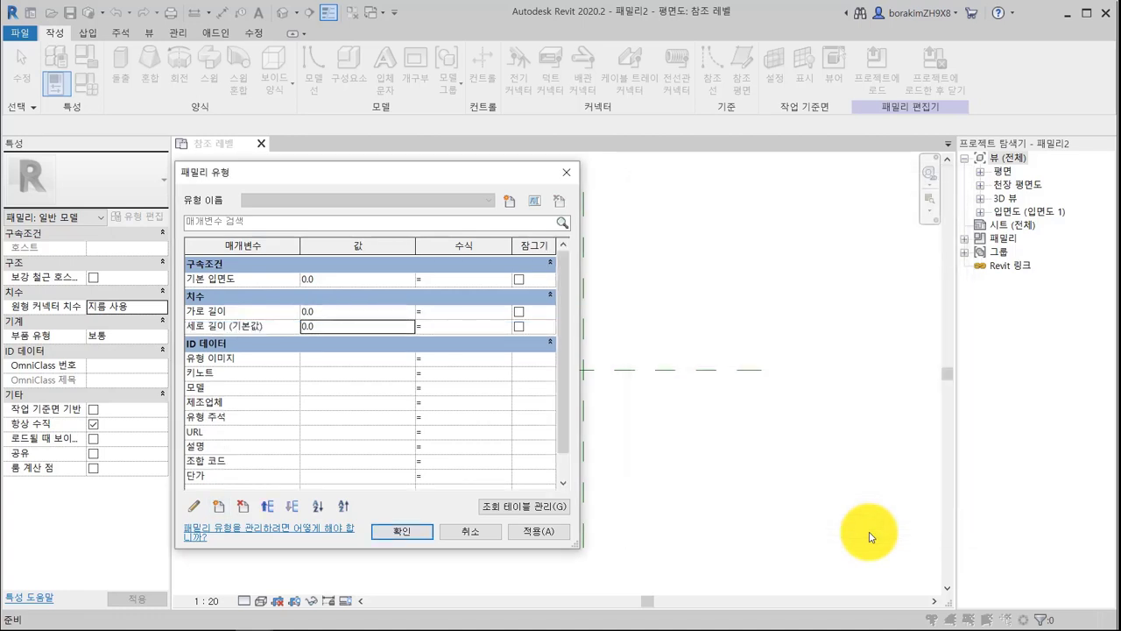
# Set both 가로 길이 and 세로 길이 to 500 and accept the table.
pyautogui.click(307, 311)
pyautogui.write('500')
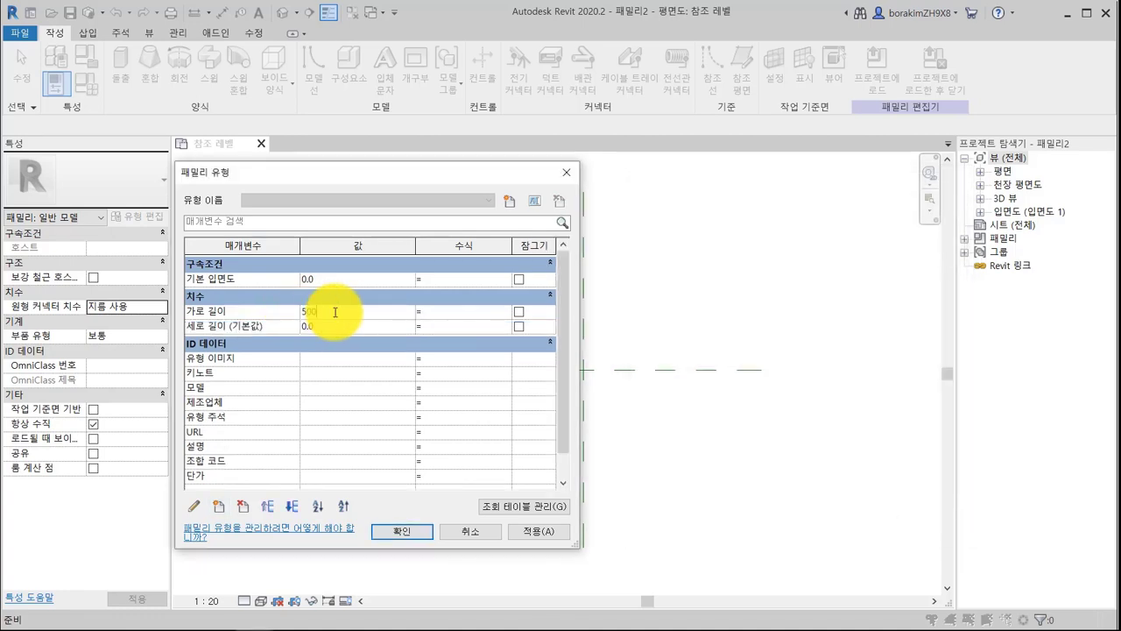
pyautogui.click(317, 325)
pyautogui.write('500')
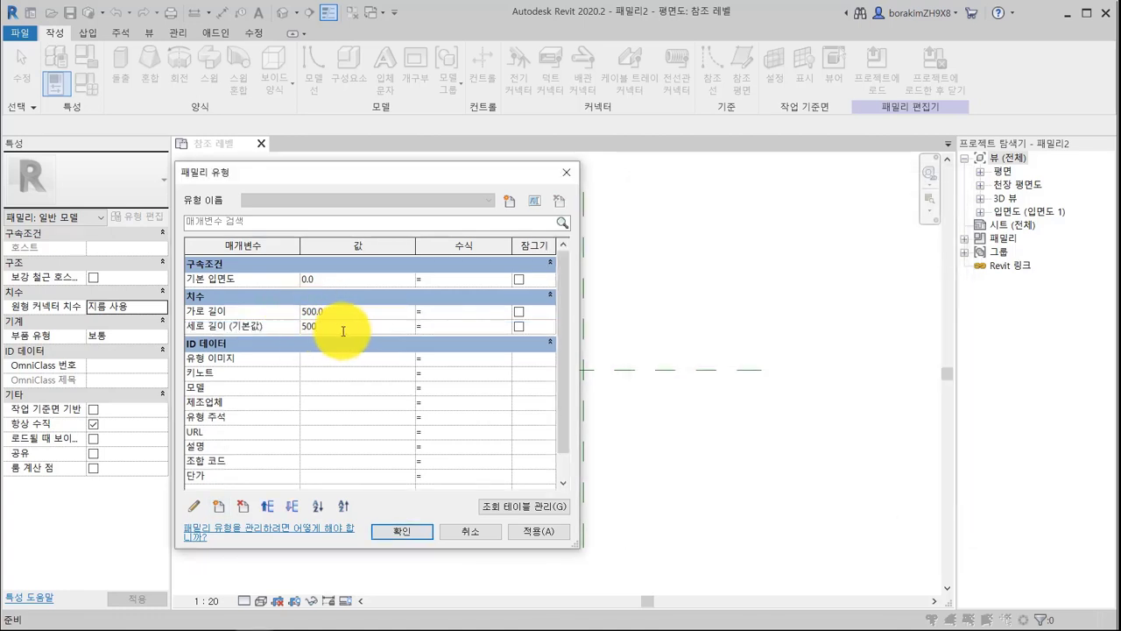
pyautogui.click(392, 535)
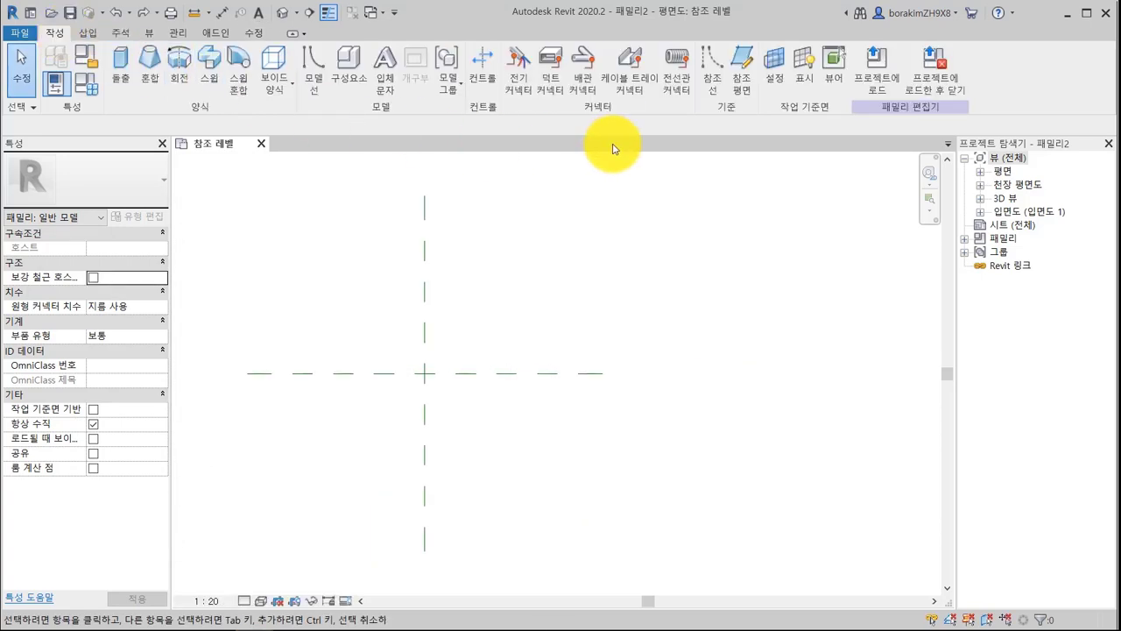
# Draw a vertical reference plane right of centre and a horizontal one along the top.
pyautogui.click(741, 70)
pyautogui.click(602, 196)
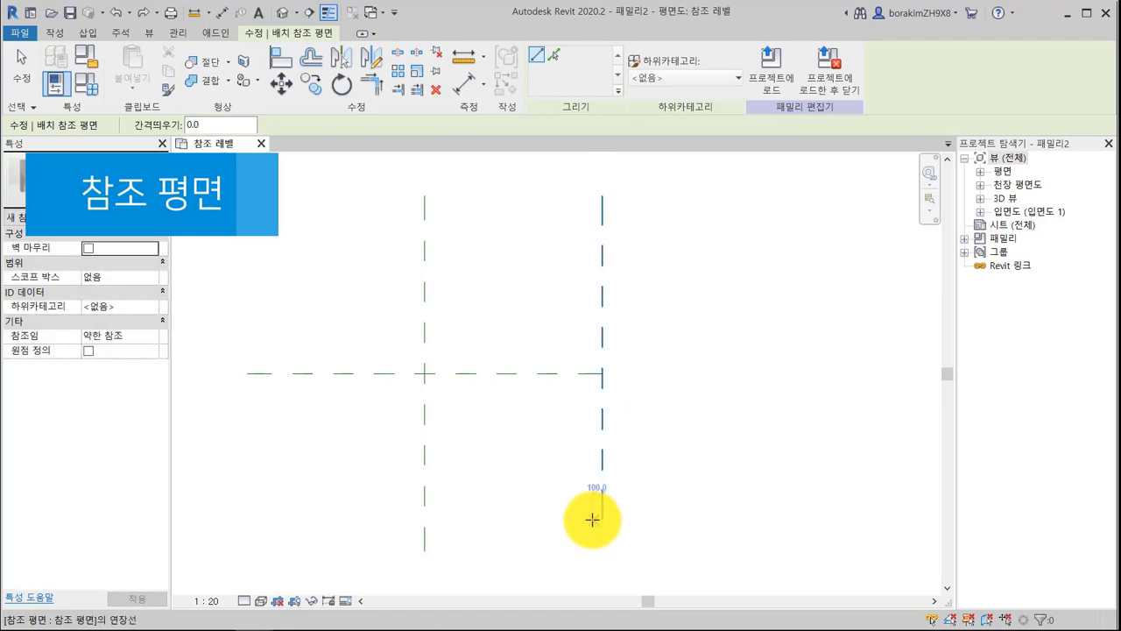
pyautogui.click(592, 520)
pyautogui.click(377, 208)
pyautogui.click(648, 207)
pyautogui.press('Escape')
pyautogui.press('Escape')
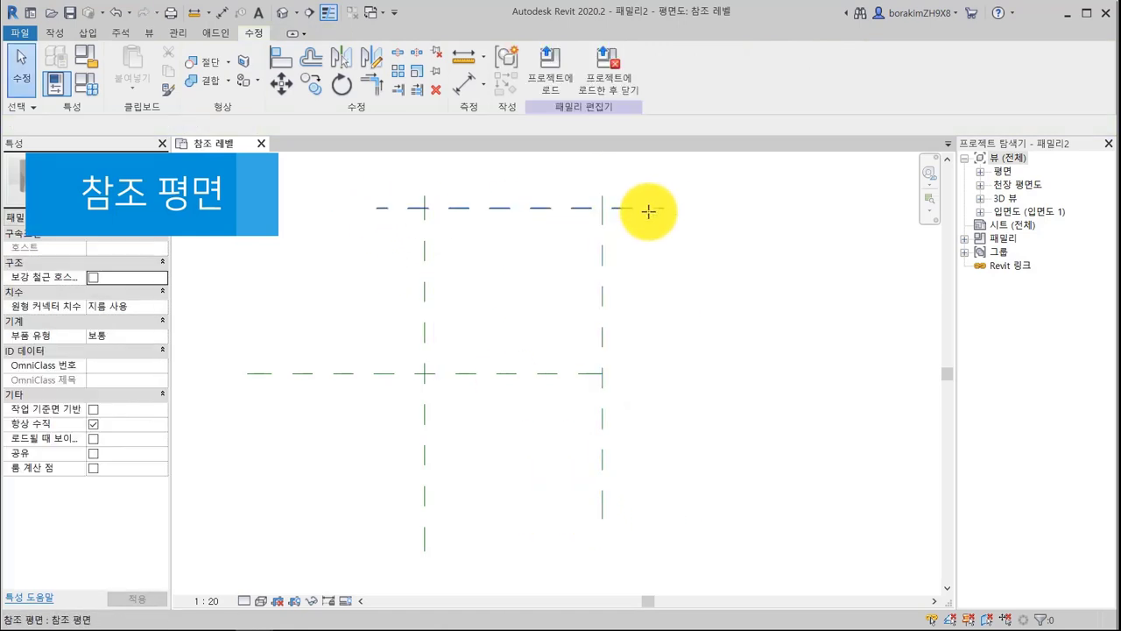
# Add aligned dimensions between the reference planes: 2000 across the vertical pair, 1861 across the horizontal pair.
pyautogui.click(120, 33)
pyautogui.click(62, 65)
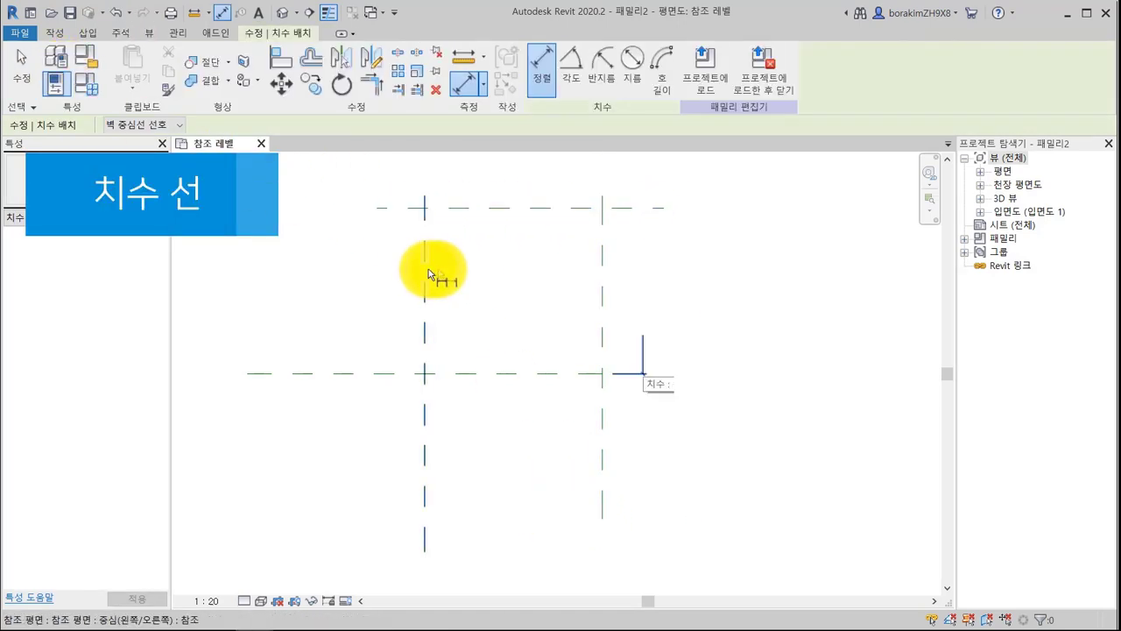
pyautogui.click(427, 273)
pyautogui.click(601, 264)
pyautogui.click(636, 185)
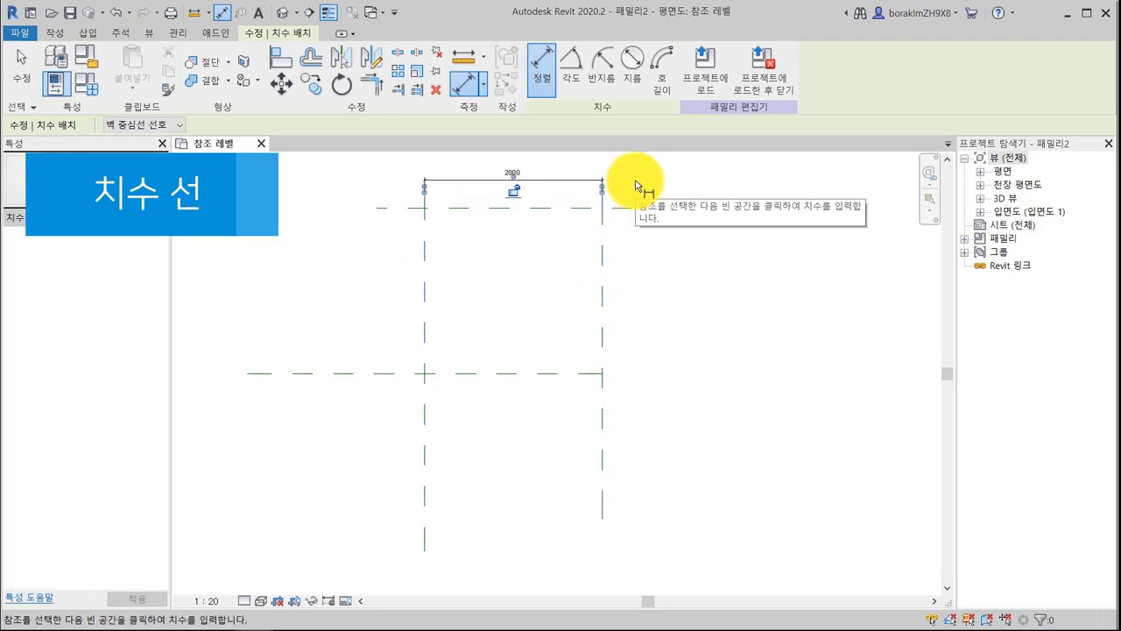
pyautogui.click(557, 371)
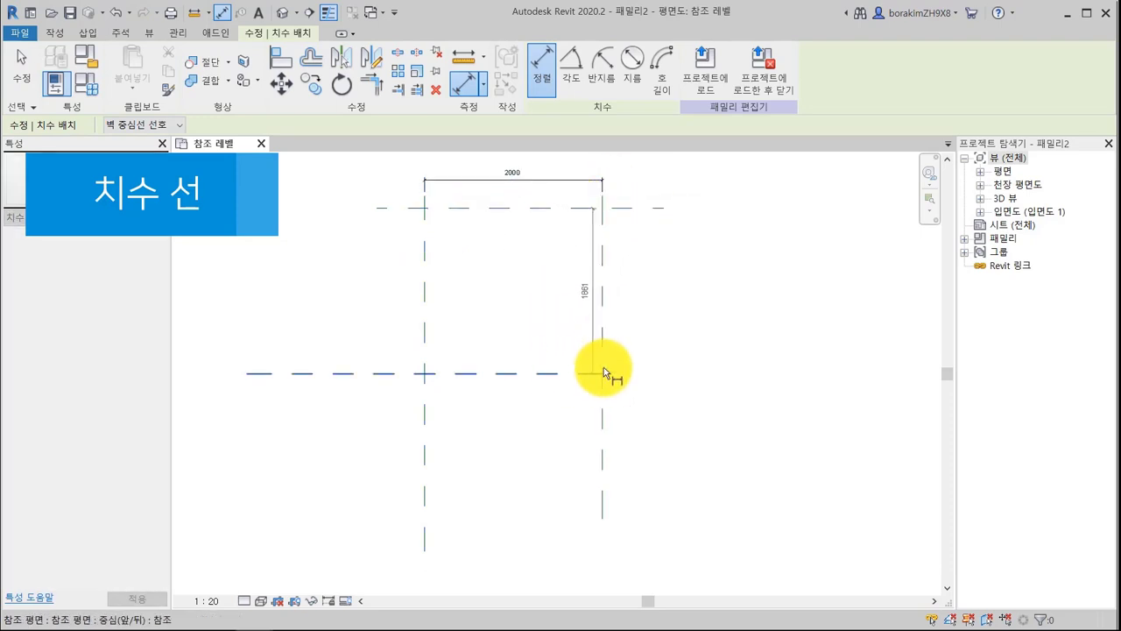
pyautogui.click(644, 370)
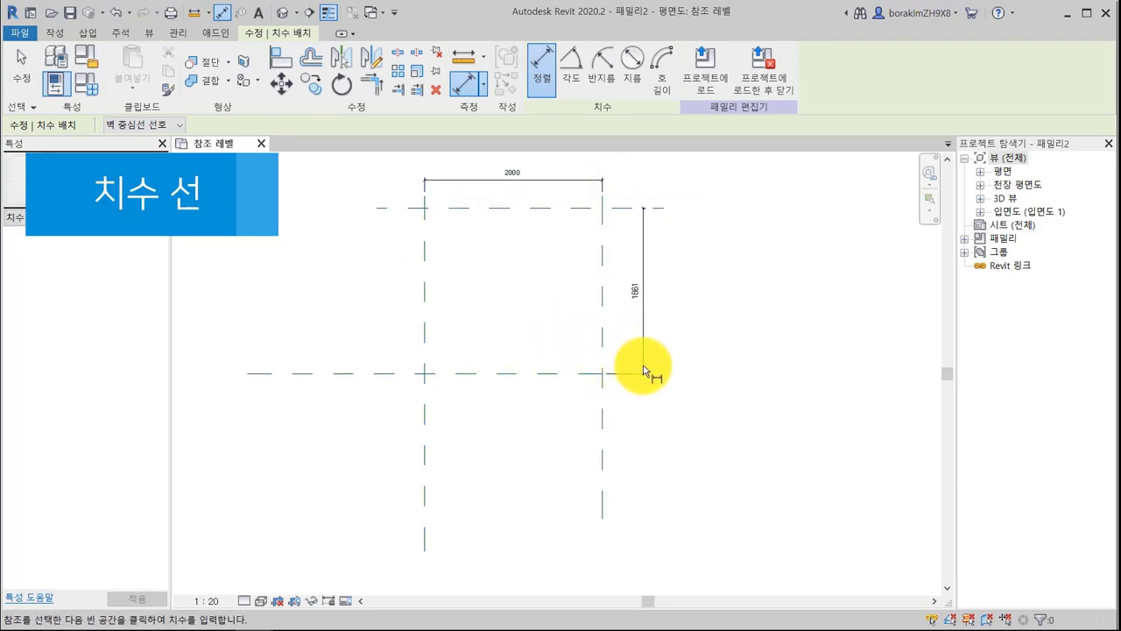
pyautogui.press('Escape')
pyautogui.press('Escape')
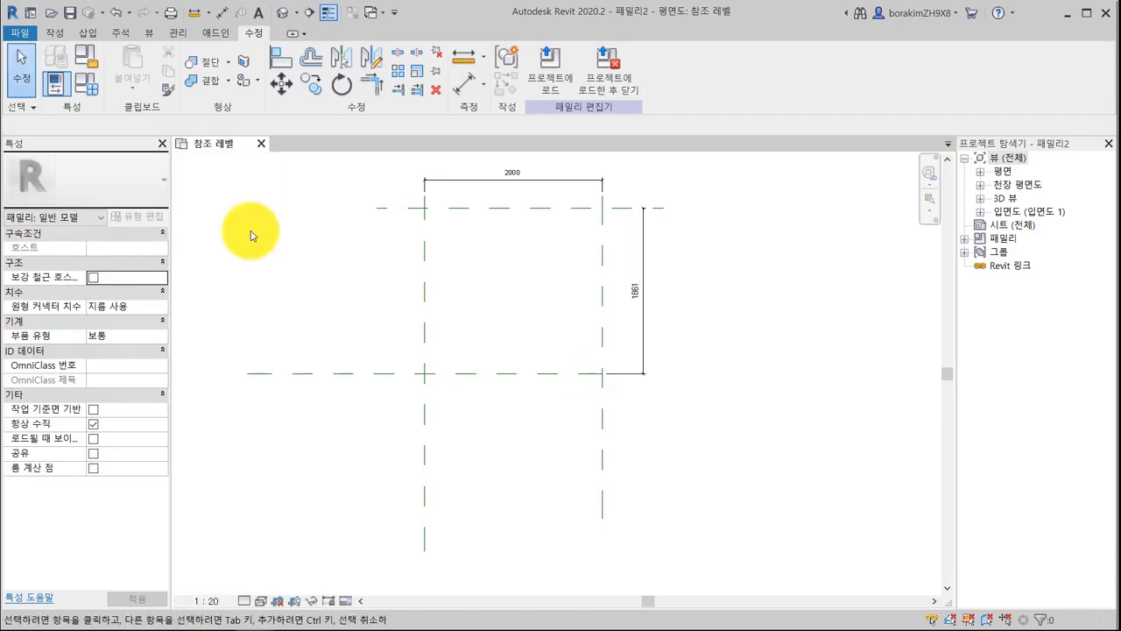
pyautogui.click(55, 32)
# Sketch a rectangle on the plane intersections, lock its edges, and finish the 250-deep extrusion.
pyautogui.click(120, 73)
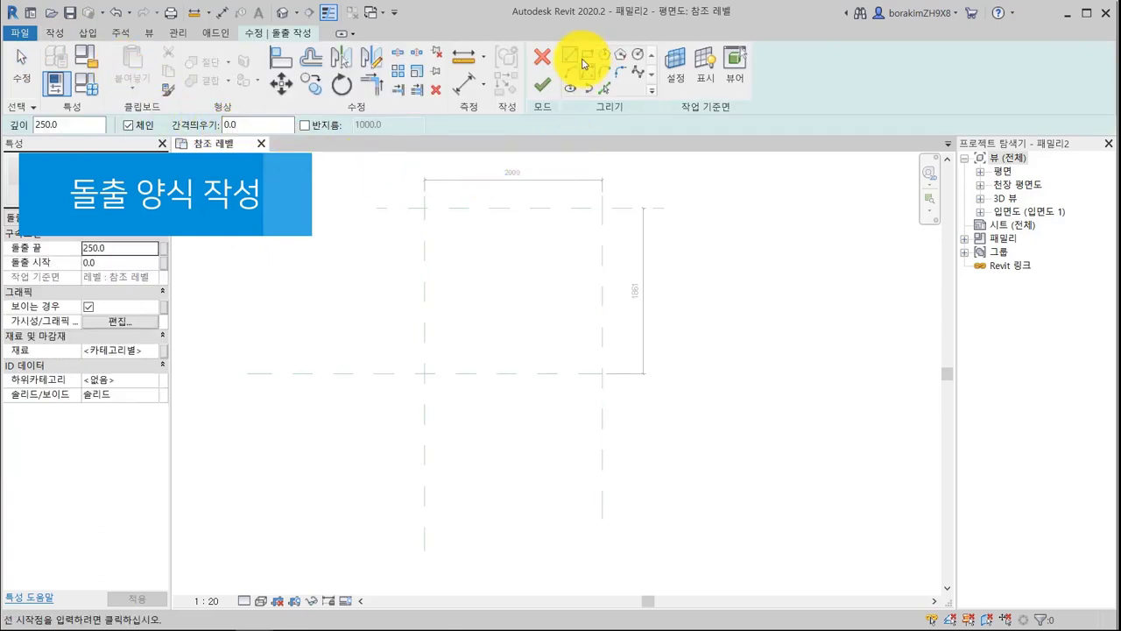
pyautogui.click(586, 54)
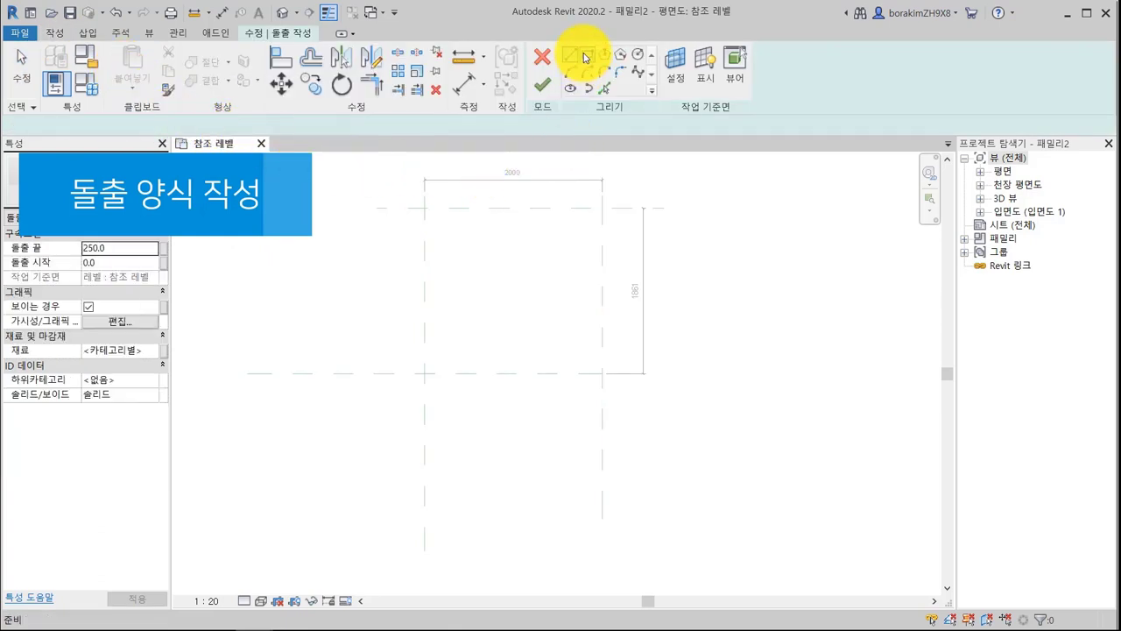
pyautogui.click(425, 207)
pyautogui.click(603, 374)
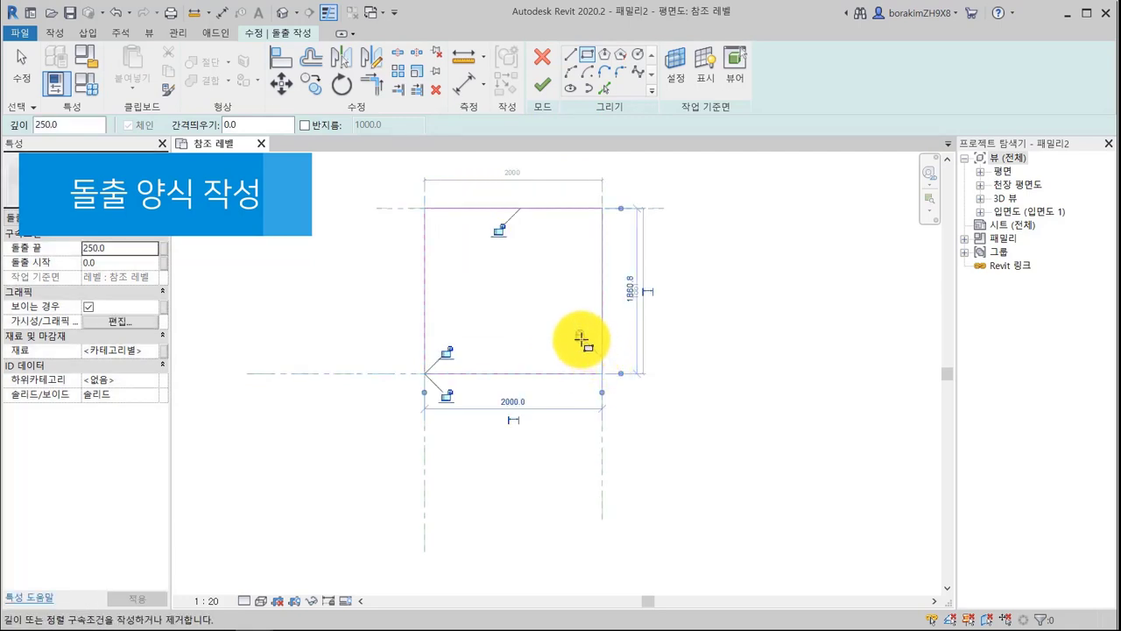
pyautogui.click(447, 396)
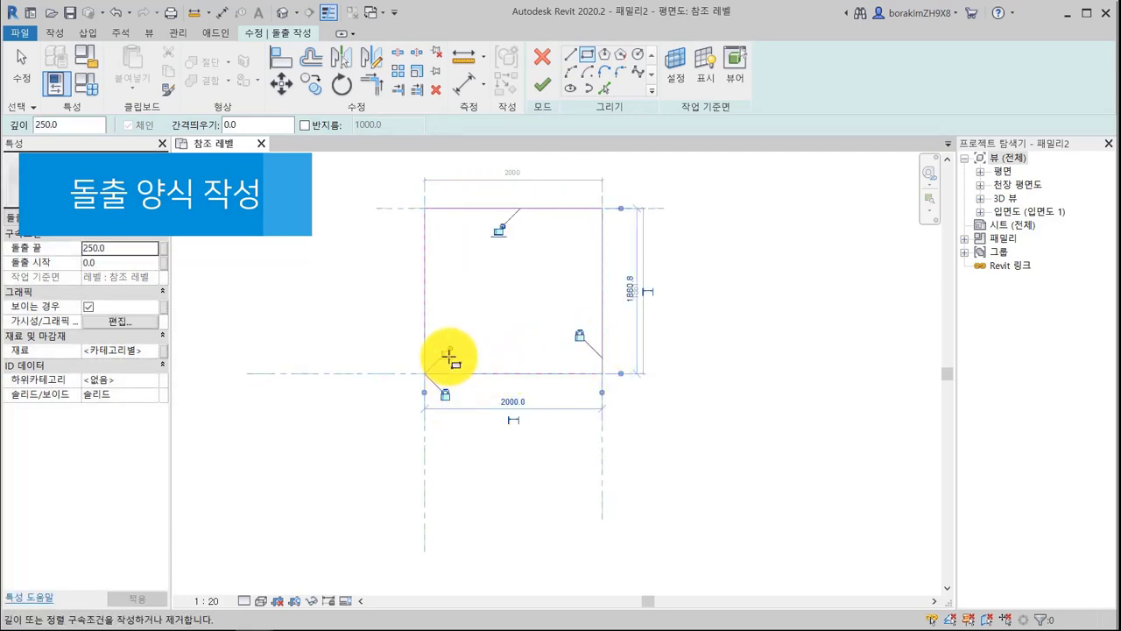
pyautogui.click(447, 351)
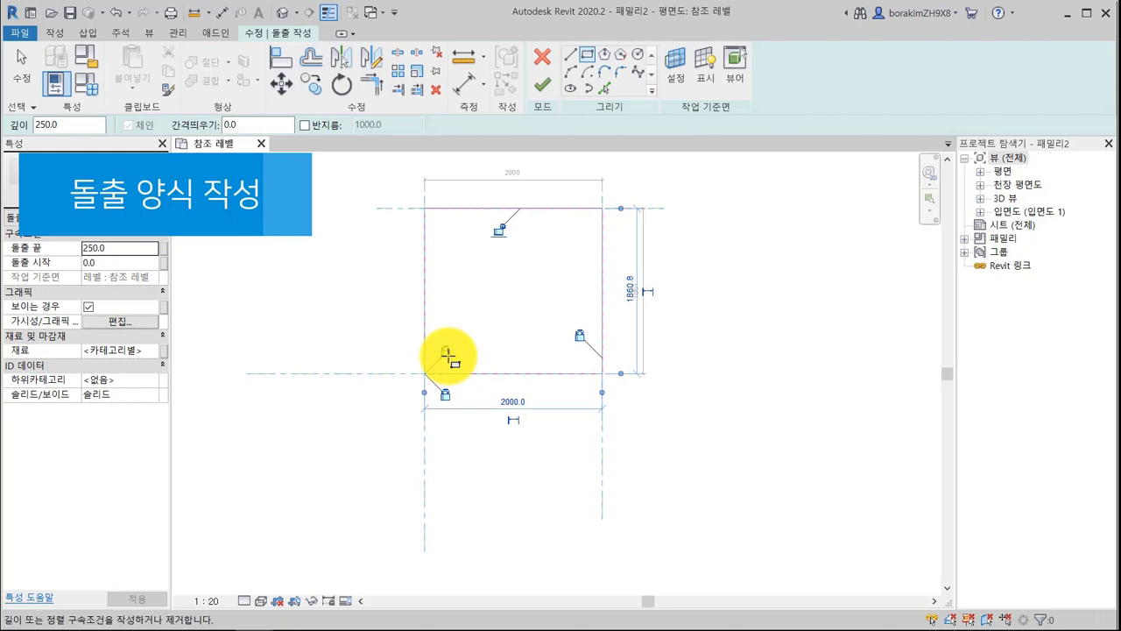
pyautogui.click(498, 230)
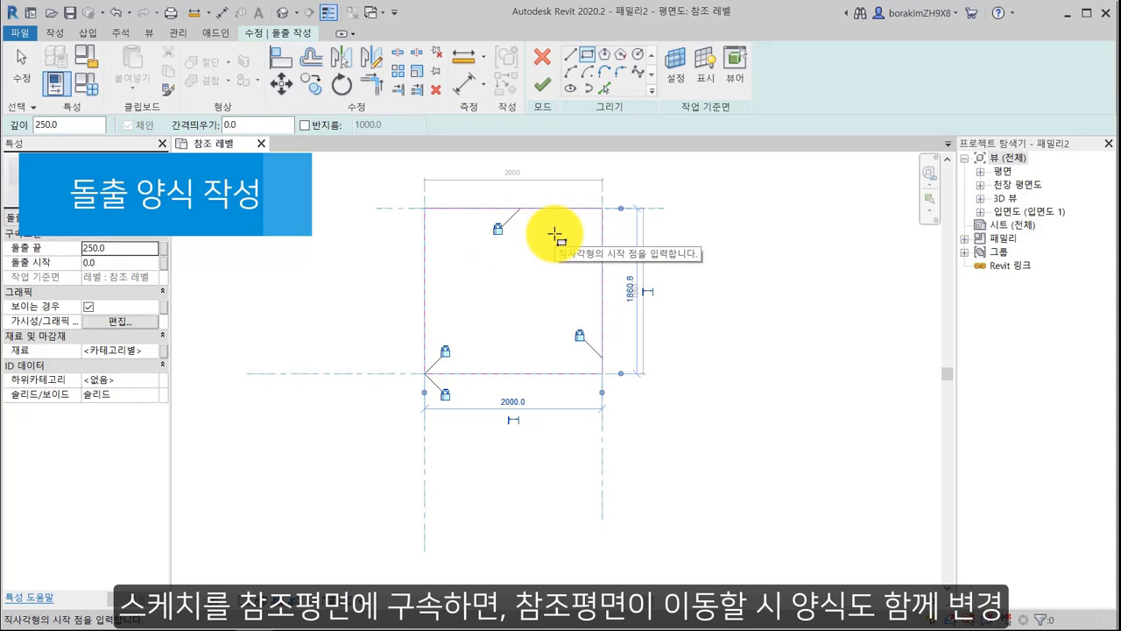
pyautogui.click(541, 90)
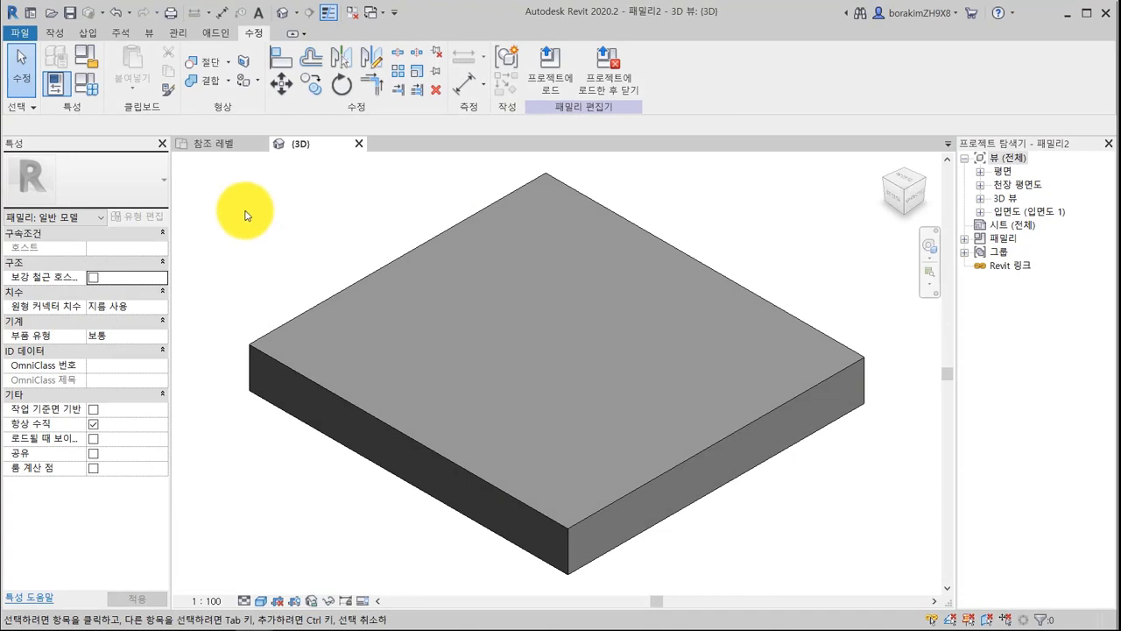
# In the 참조 레벨 plan, label the 2000 dimension 가로 길이 and the 1861 dimension 세로 길이.
pyautogui.click(225, 144)
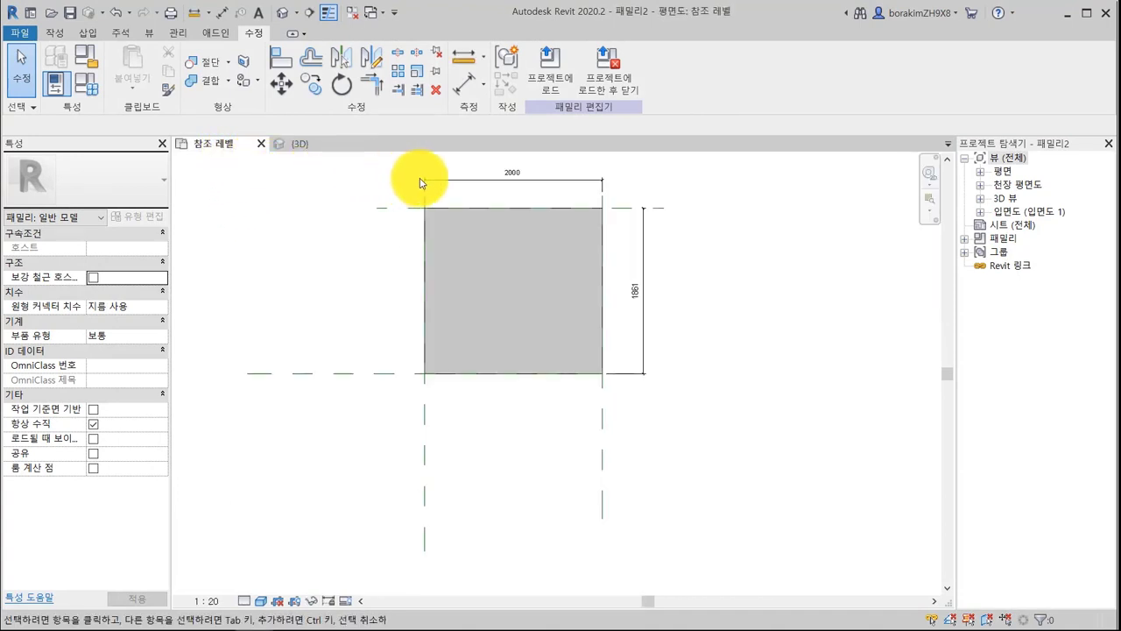
pyautogui.click(448, 183)
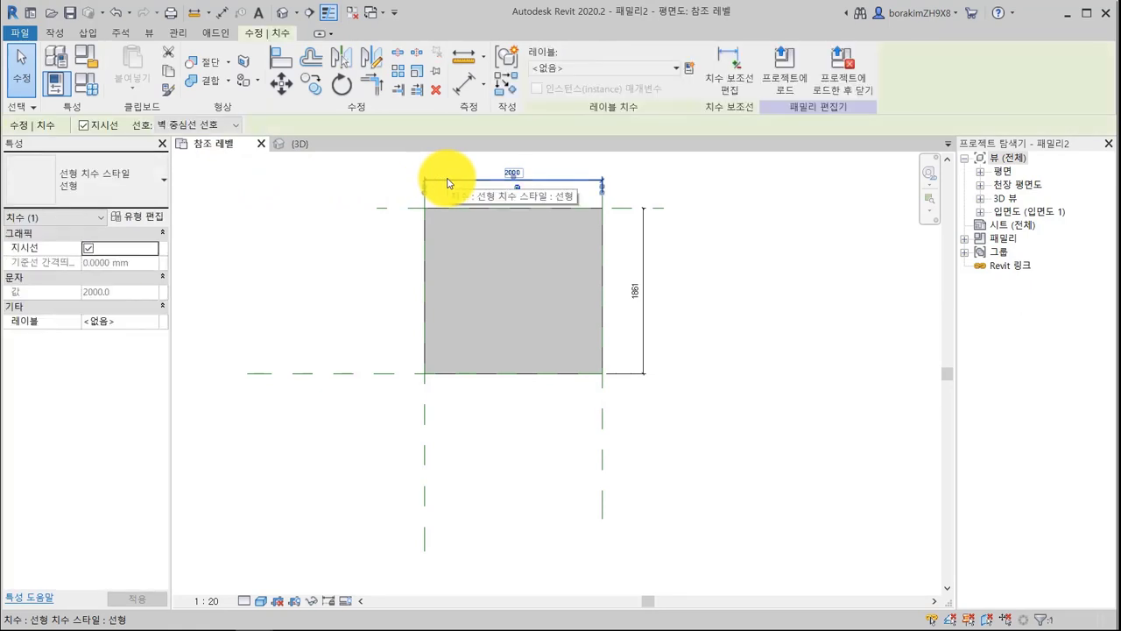
pyautogui.click(672, 72)
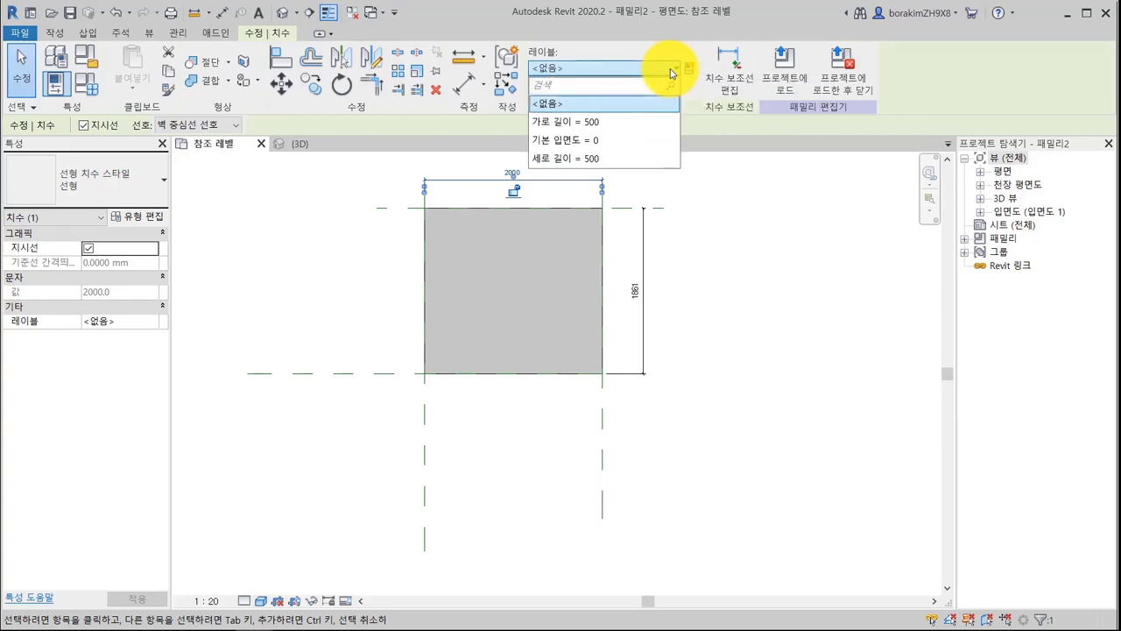
pyautogui.click(661, 124)
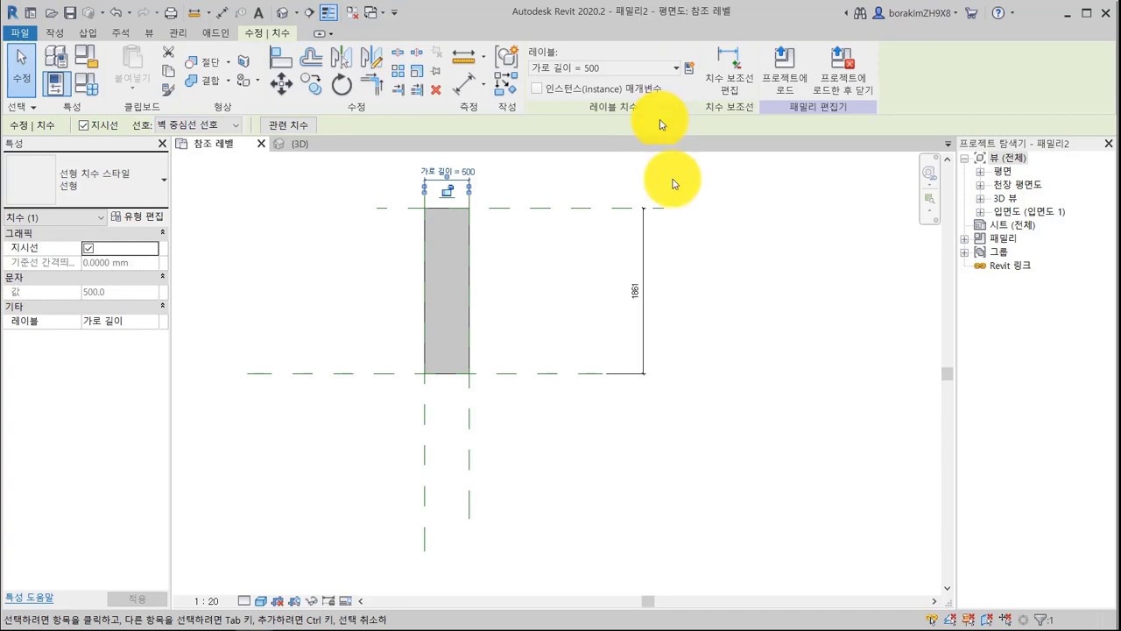
pyautogui.click(675, 184)
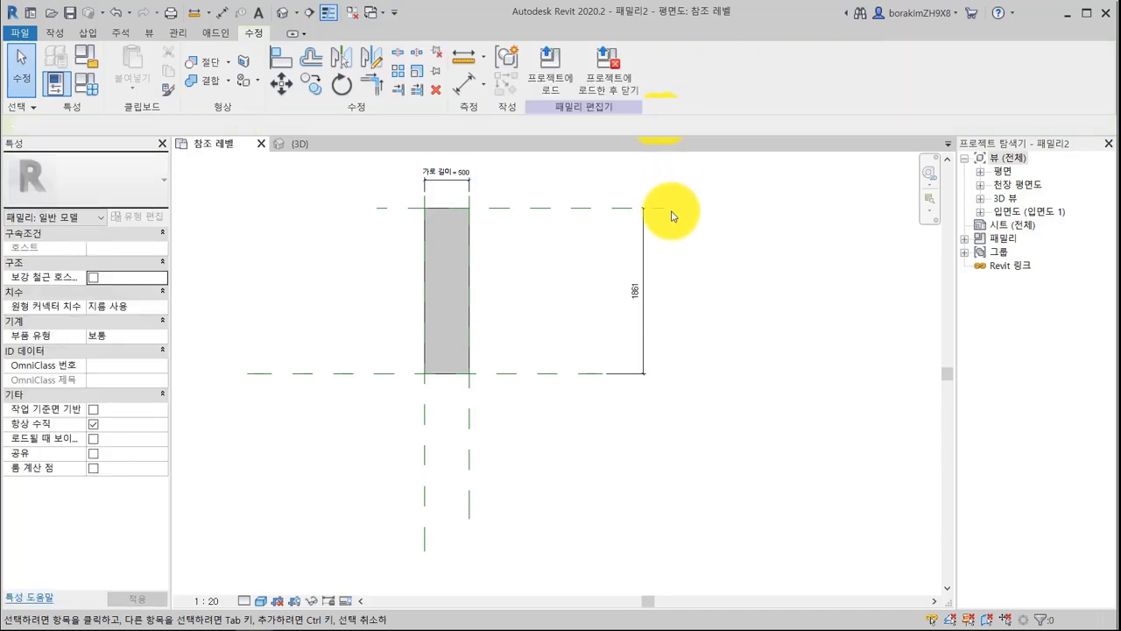
pyautogui.click(648, 246)
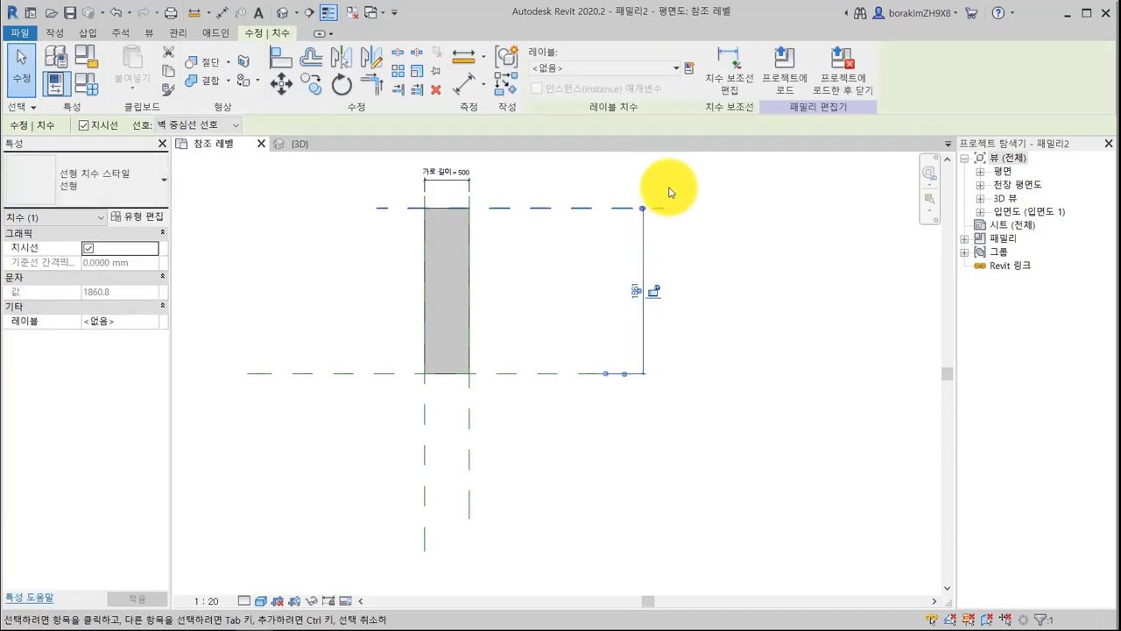
pyautogui.click(671, 71)
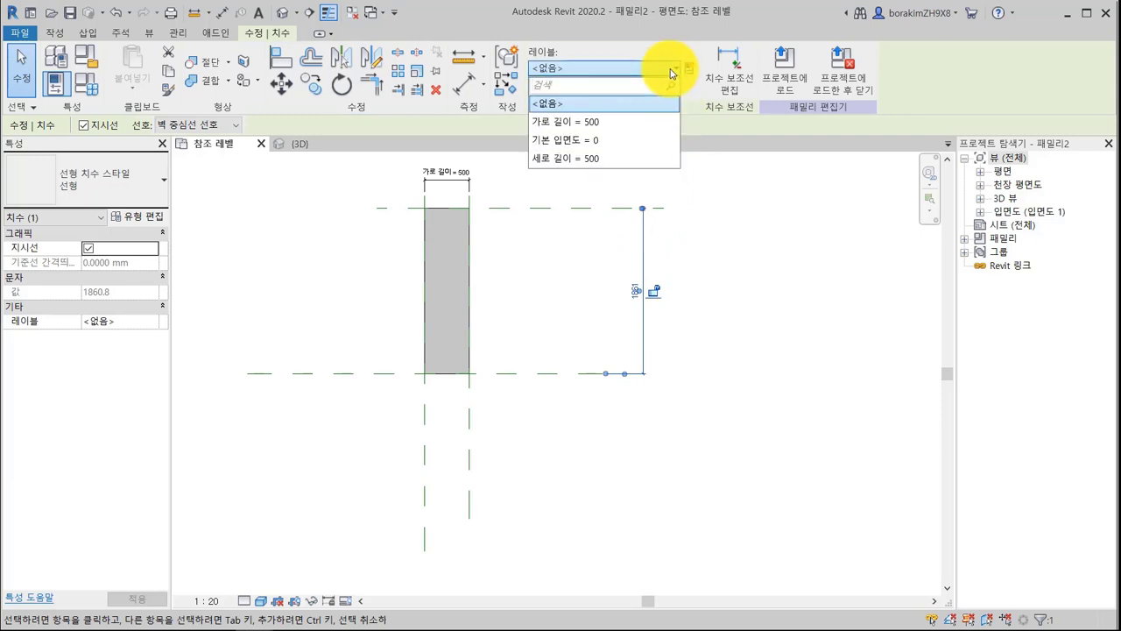
pyautogui.click(652, 162)
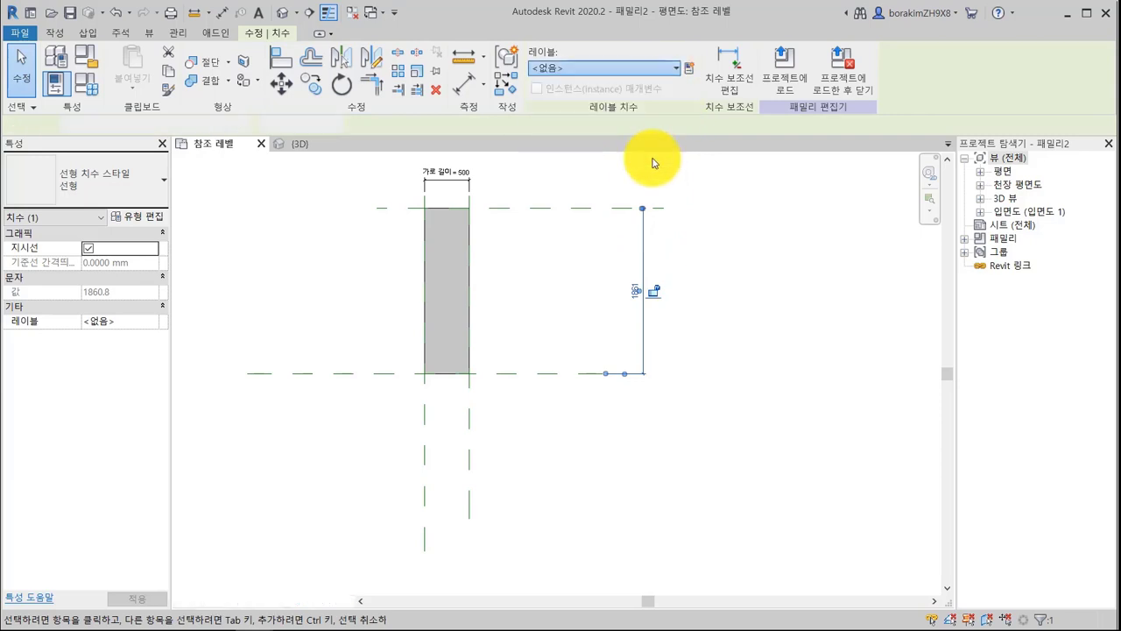
pyautogui.click(654, 173)
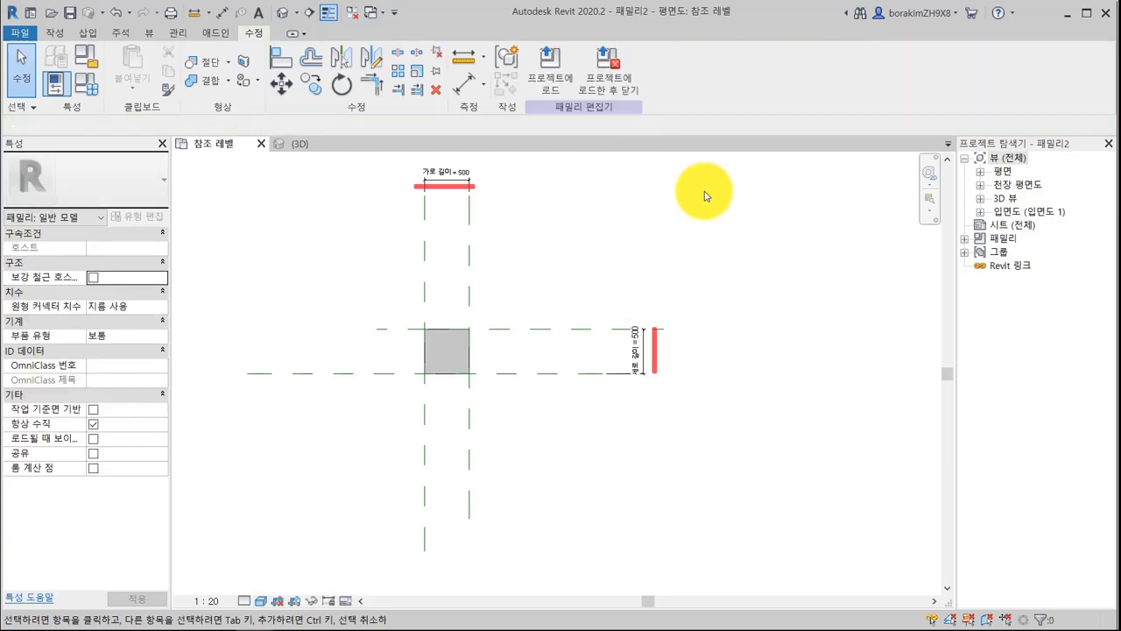
# Change 가로 길이 and 세로 길이 from 500 to 1000 in Family Types and apply.
pyautogui.click(88, 88)
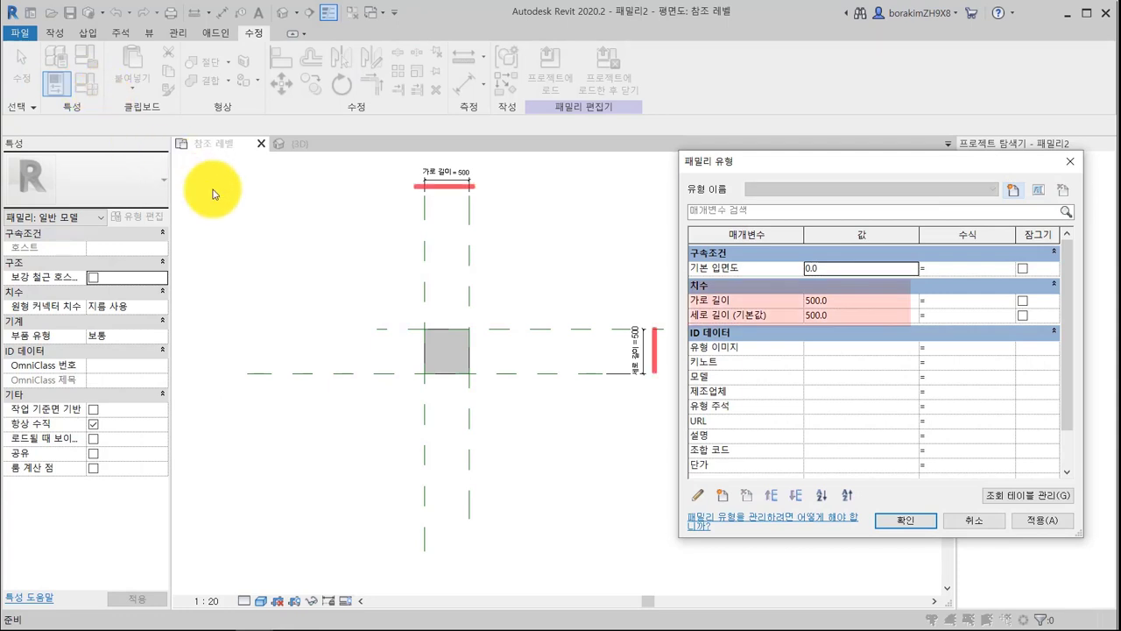
pyautogui.press('Down')
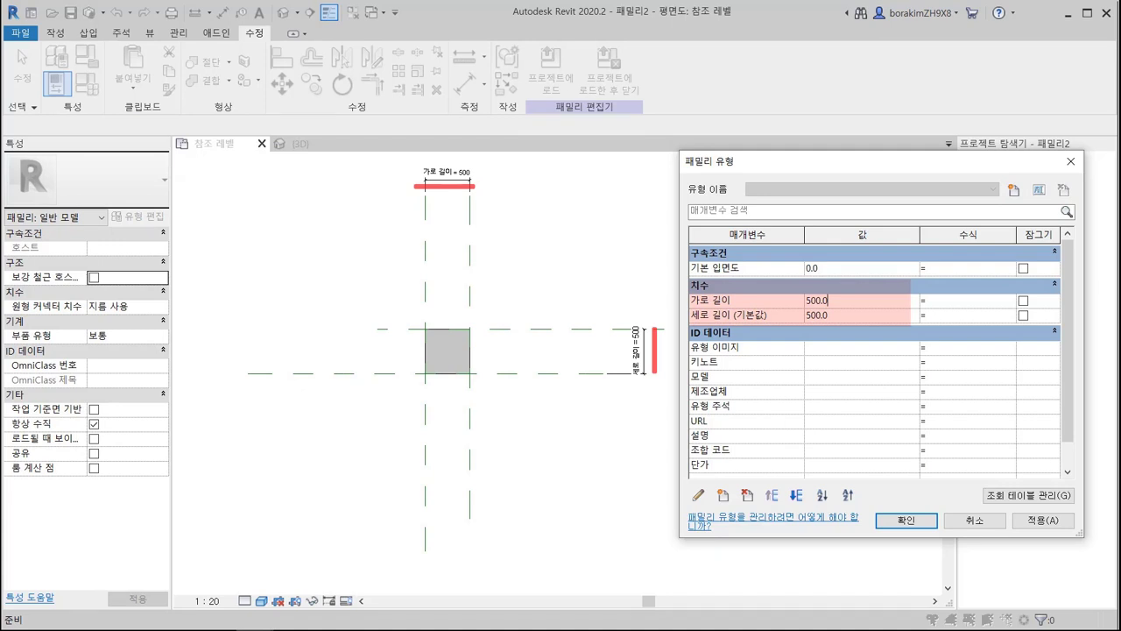
pyautogui.click(859, 303)
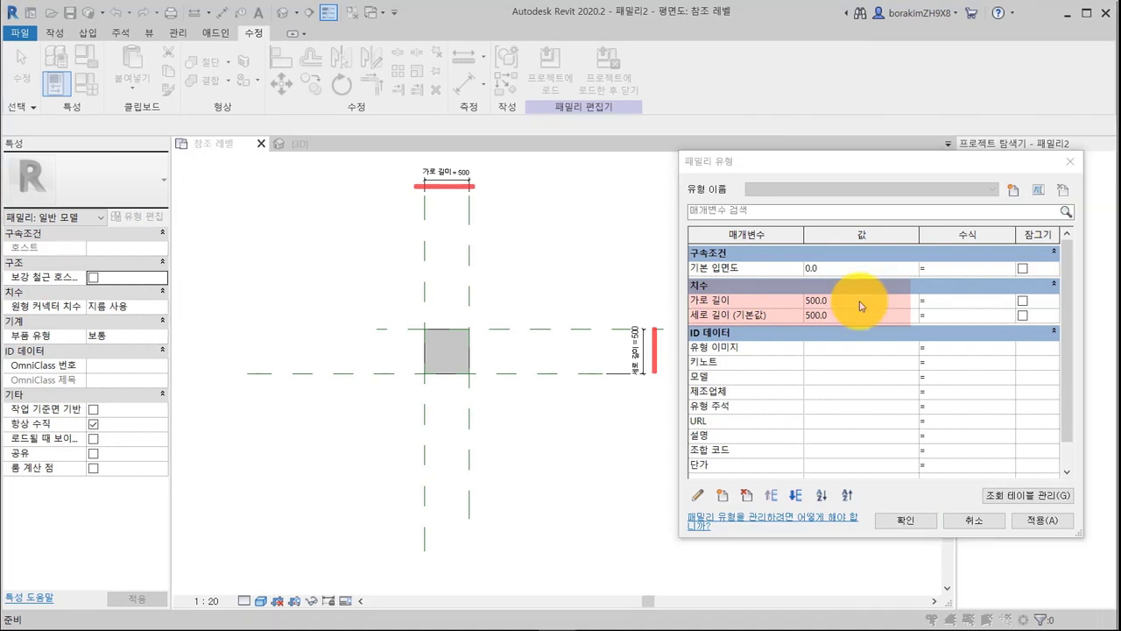
pyautogui.click(850, 302)
pyautogui.press('BackSpace')
pyautogui.press('BackSpace')
pyautogui.press('BackSpace')
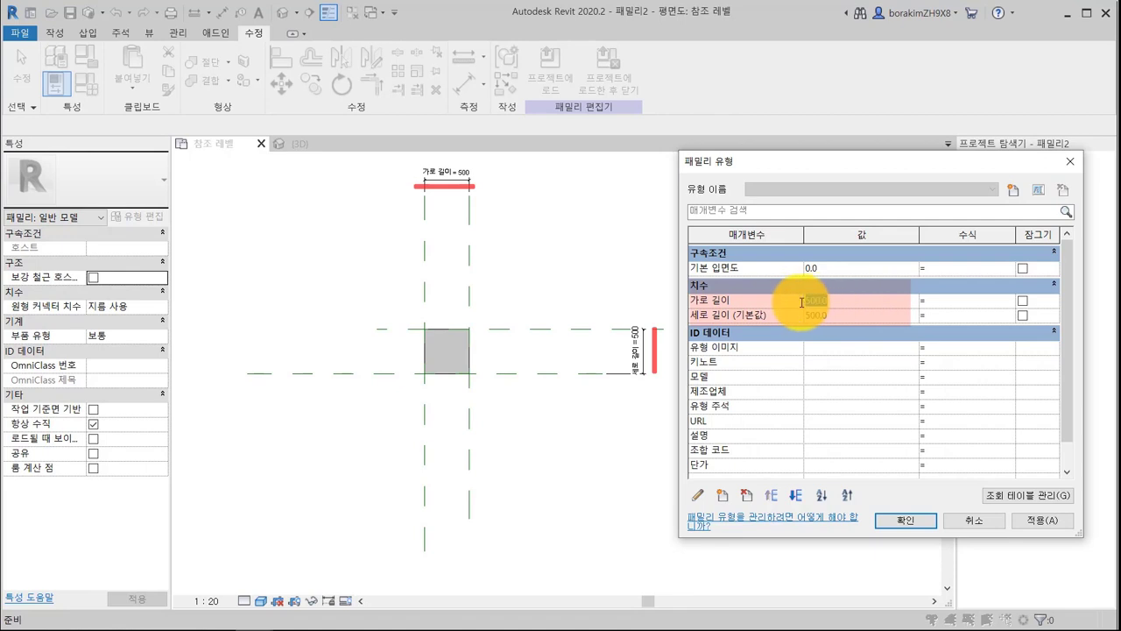
pyautogui.write('1000')
pyautogui.click(846, 314)
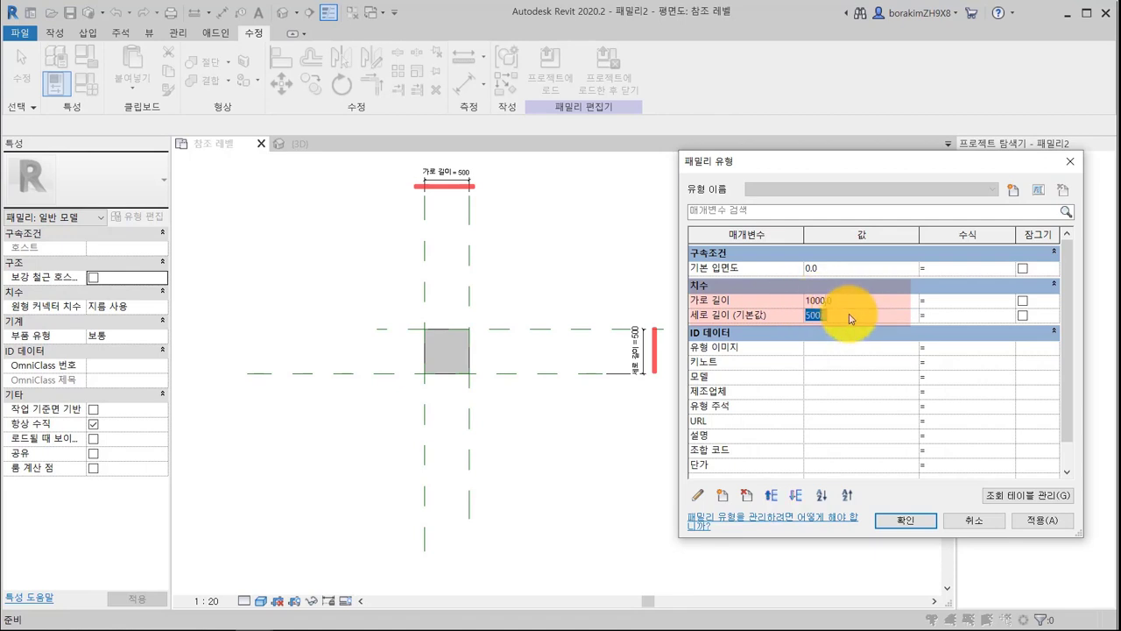
pyautogui.write('1000')
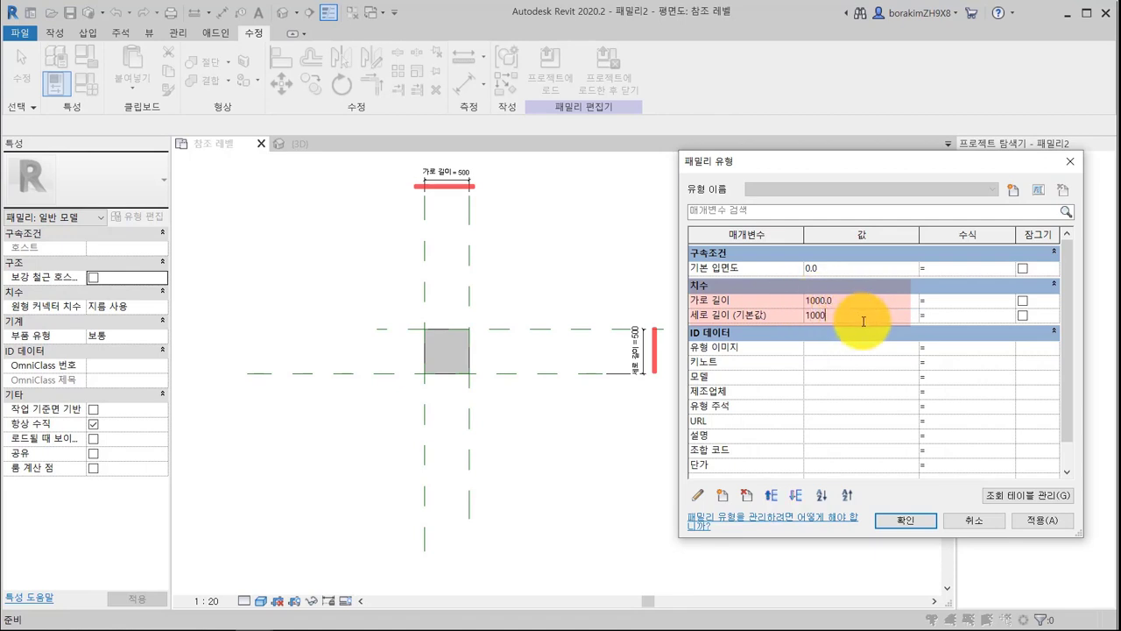
pyautogui.click(1034, 522)
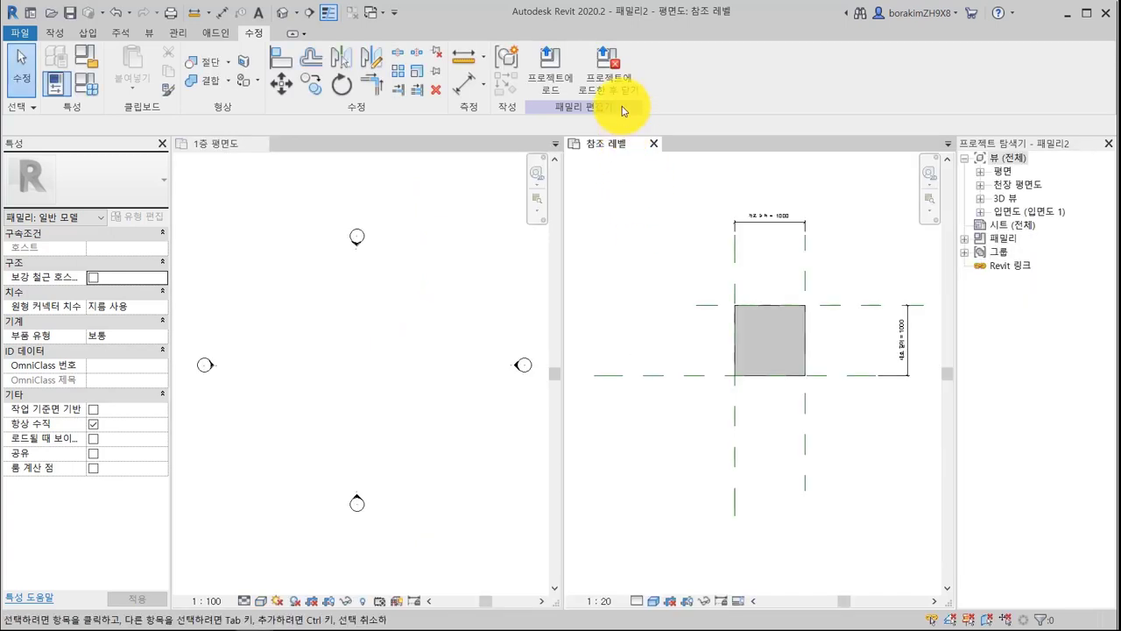
# Load 패밀리2 into the project and place three boxes side by side in 1층 평면도.
pyautogui.click(560, 88)
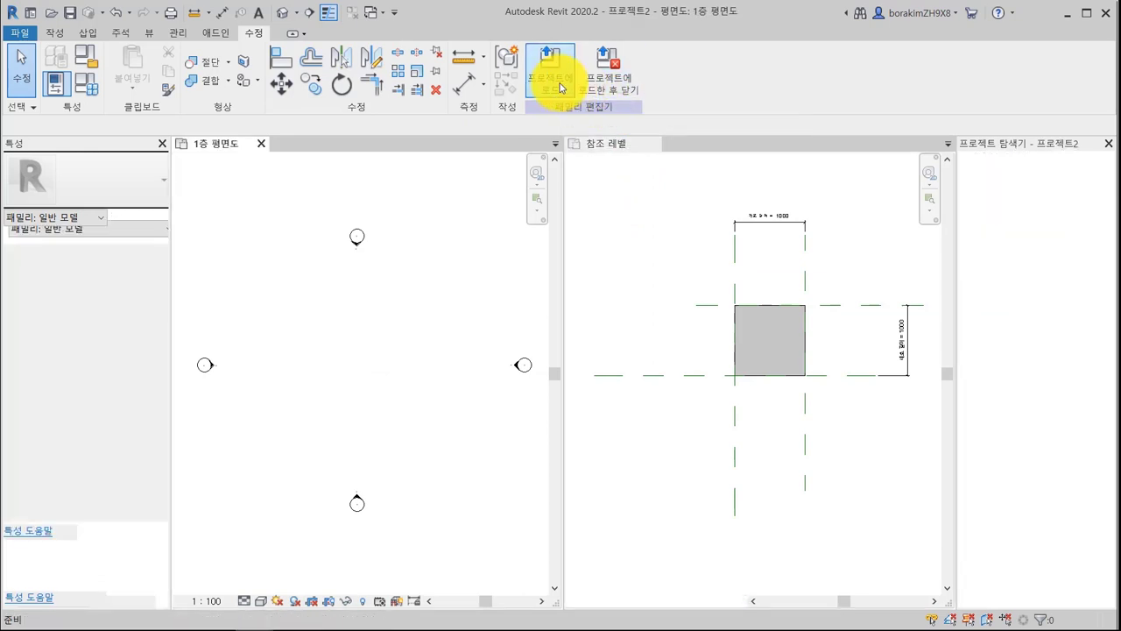
pyautogui.scroll(1, 298, 371)
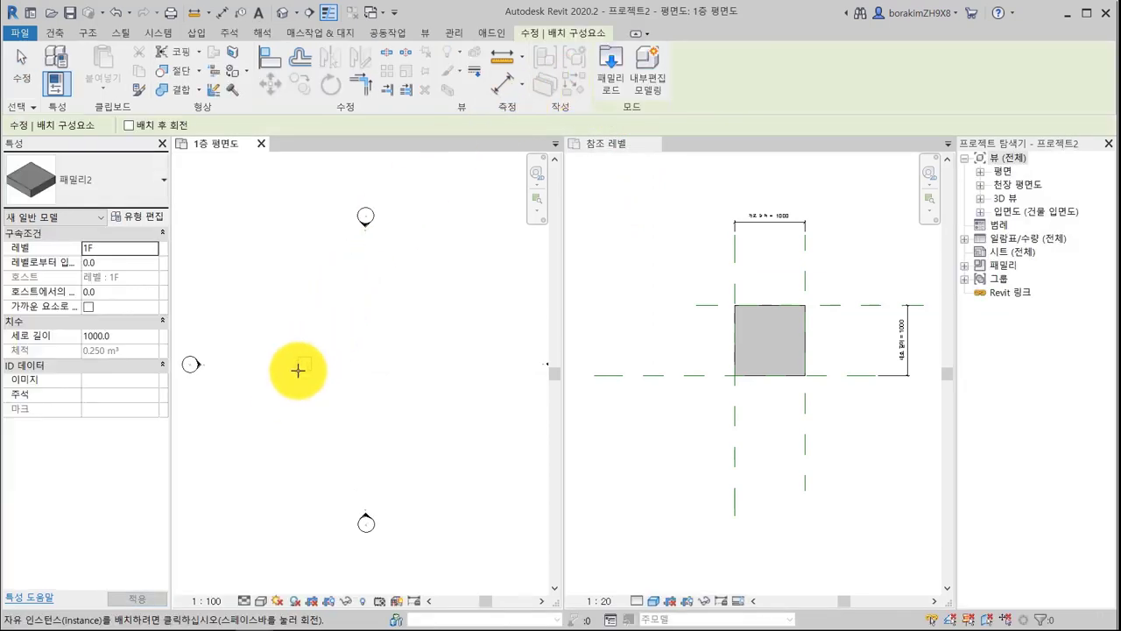
pyautogui.click(299, 369)
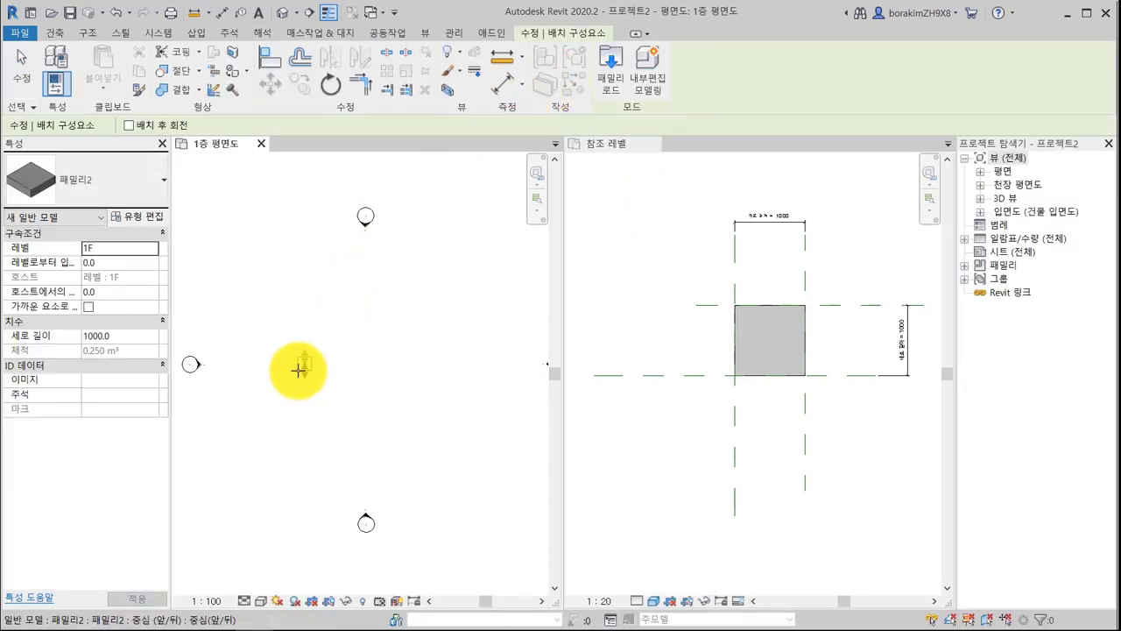
pyautogui.click(349, 372)
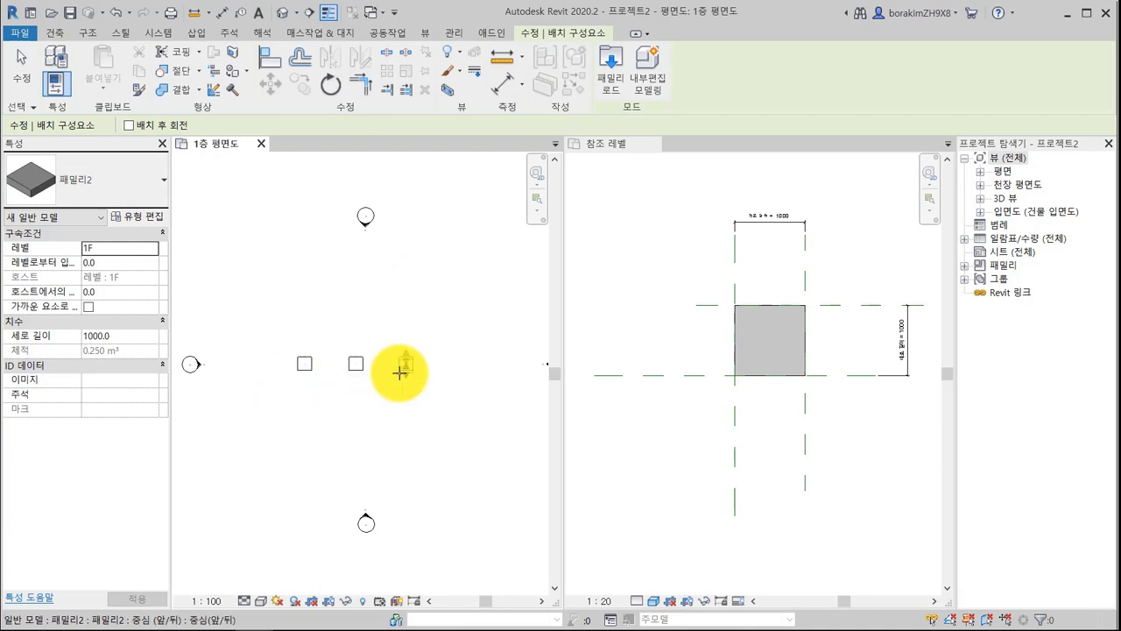
pyautogui.click(400, 372)
pyautogui.press('Escape')
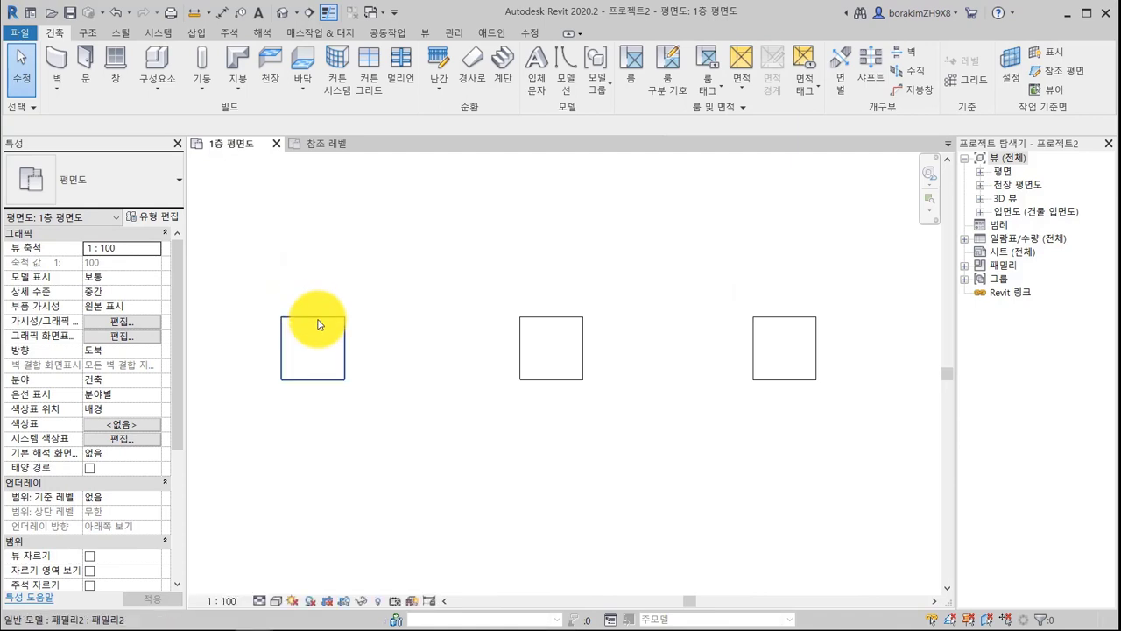
# Set the left box's 세로 길이 to 500.
pyautogui.click(318, 324)
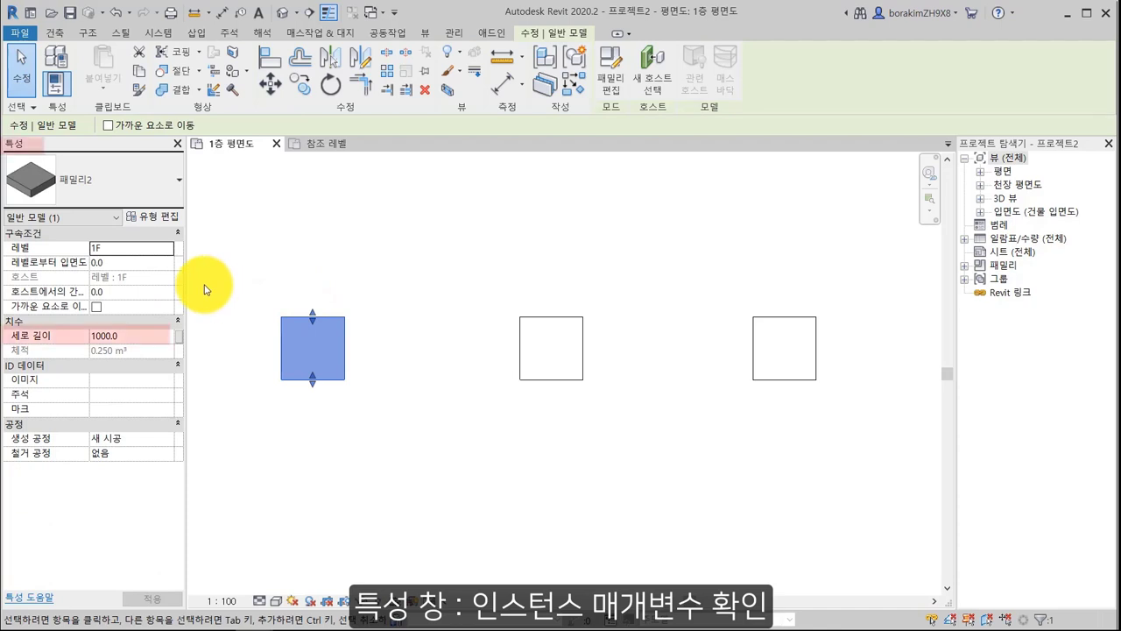
pyautogui.click(174, 218)
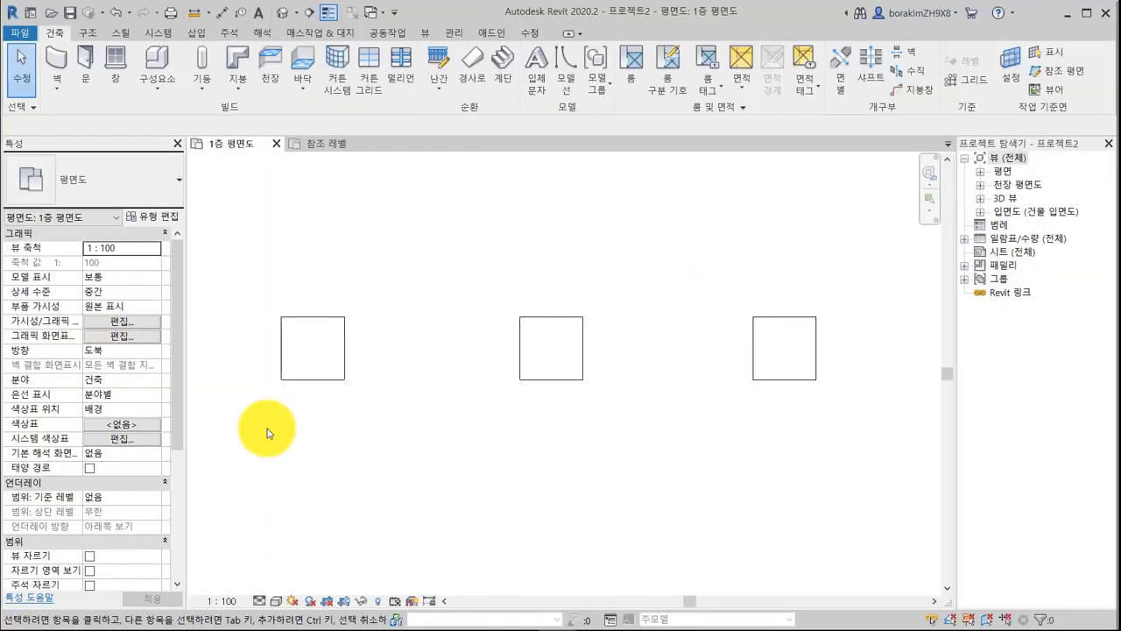
pyautogui.click(290, 380)
pyautogui.click(134, 335)
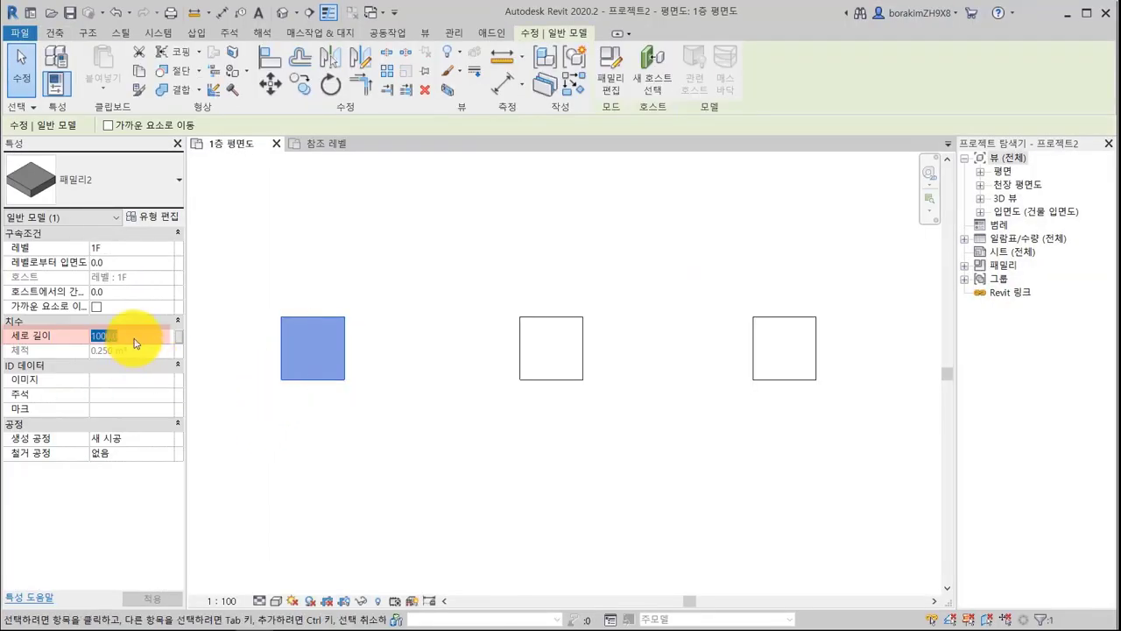
pyautogui.write('500')
pyautogui.click(154, 598)
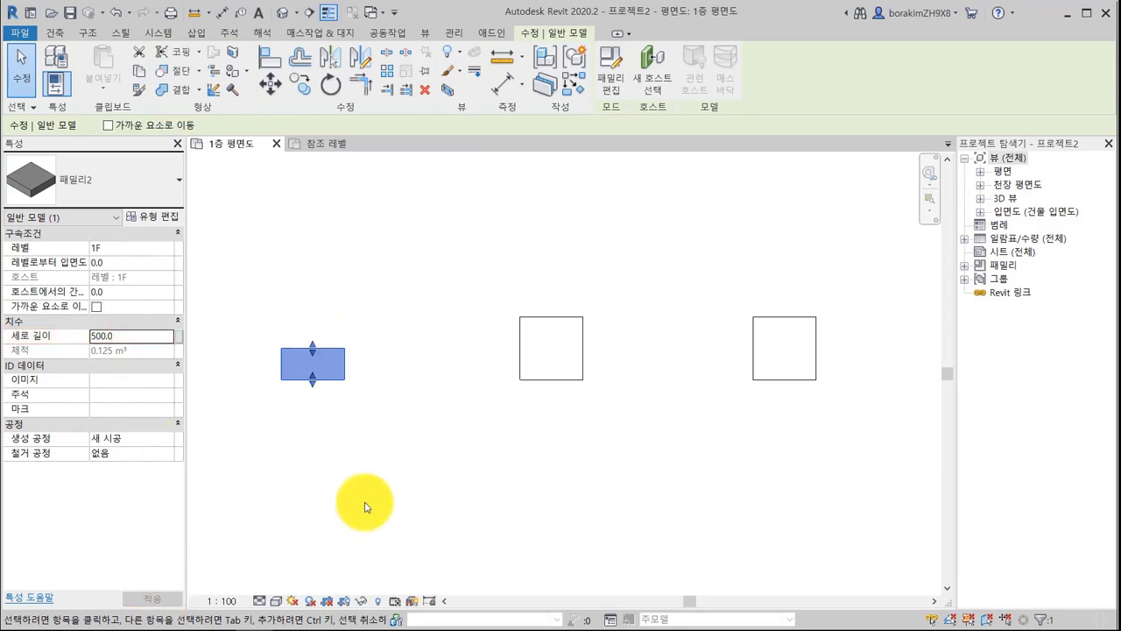
pyautogui.click(368, 506)
# Set the middle box's 세로 길이 to 1500.
pyautogui.click(549, 380)
pyautogui.click(137, 335)
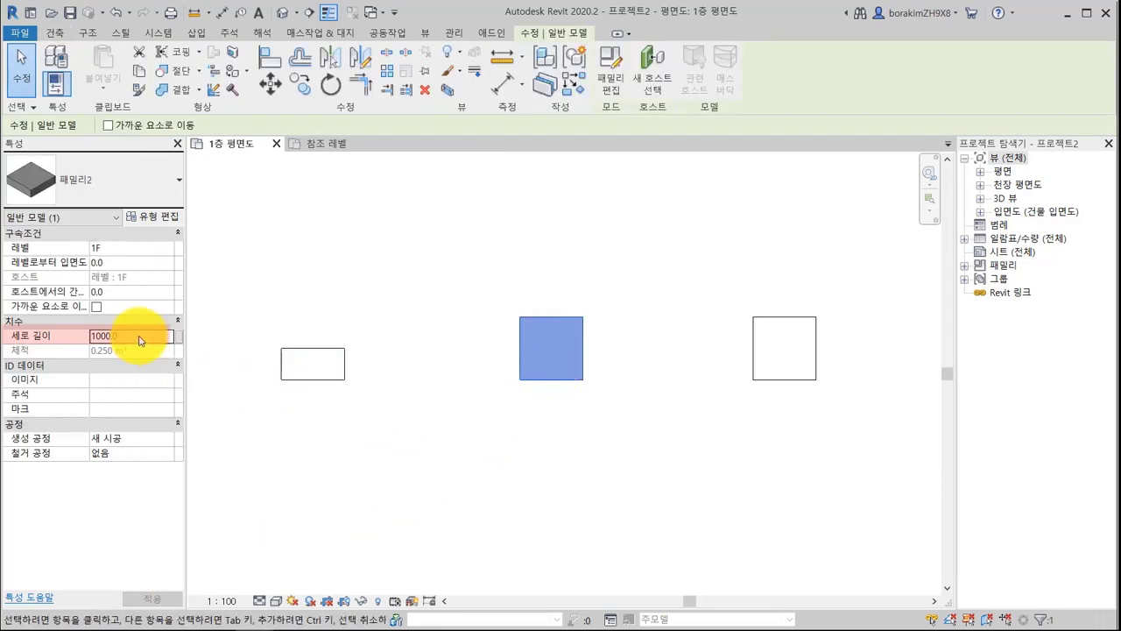
pyautogui.write('1500')
pyautogui.click(154, 598)
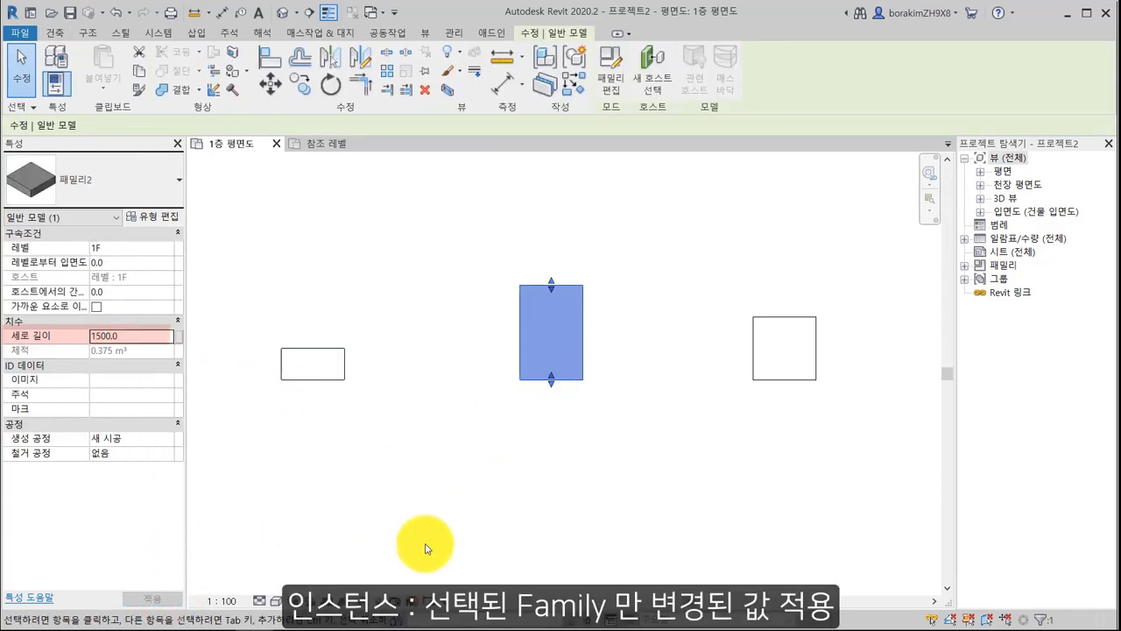
pyautogui.click(429, 543)
# Set the right box's 세로 길이 to 50.
pyautogui.click(753, 373)
pyautogui.doubleClick(132, 339)
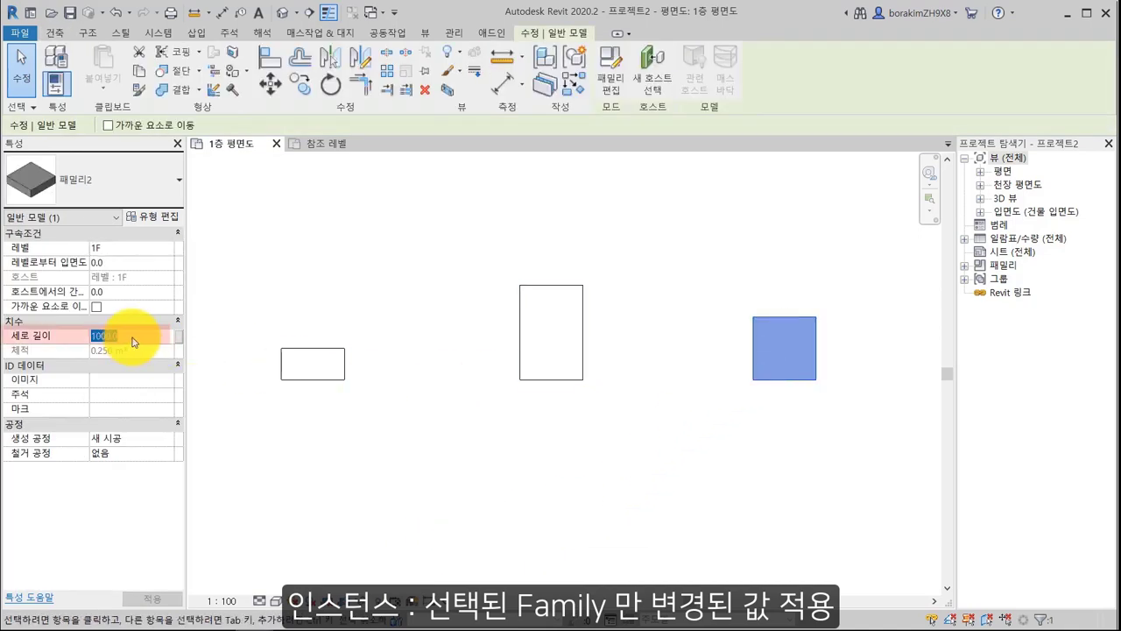
pyautogui.write('50')
pyautogui.click(154, 598)
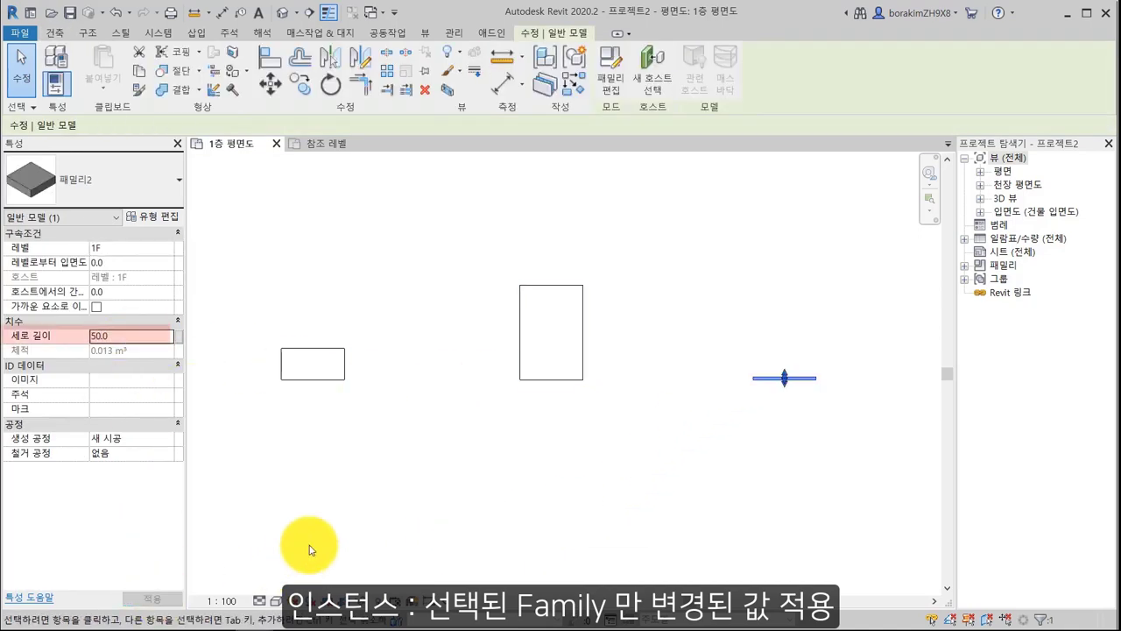
pyautogui.click(307, 545)
pyautogui.moveTo(315, 545); pyautogui.dragTo(264, 545, button='middle')
pyautogui.click(263, 378)
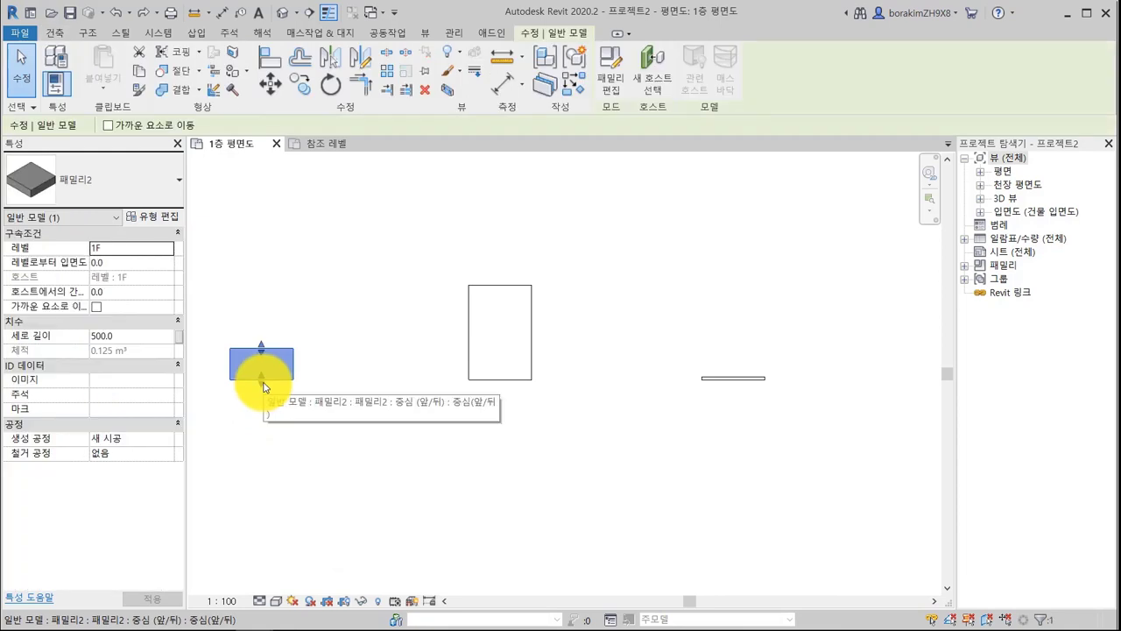
# In Type Properties, apply 가로 길이 as 500, then change it to 1500 and apply.
pyautogui.click(172, 223)
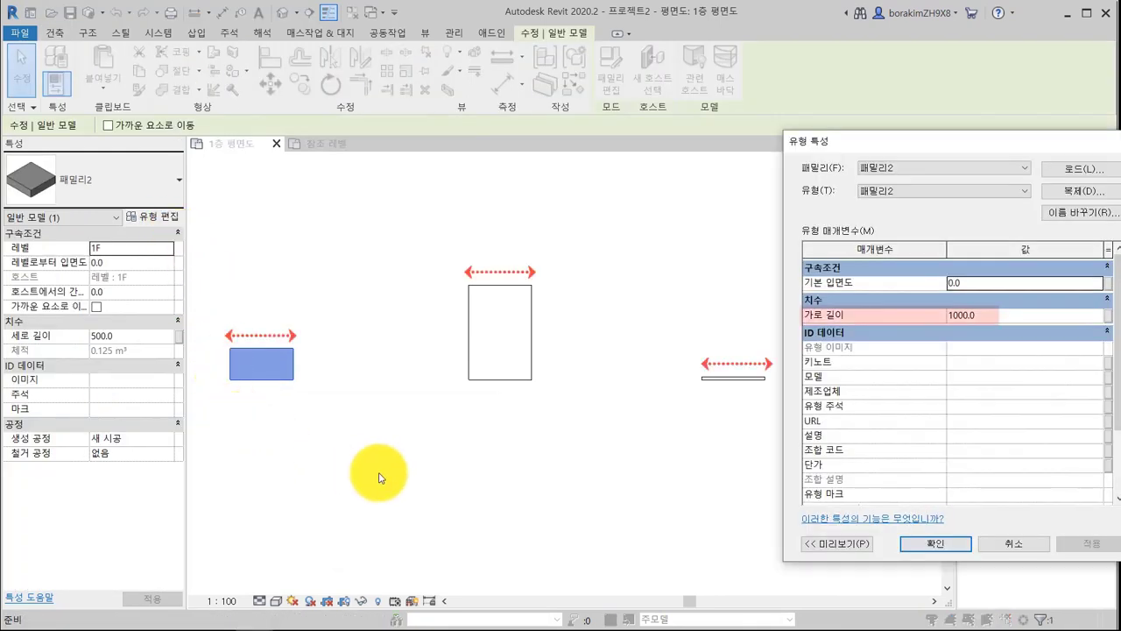
pyautogui.click(973, 315)
pyautogui.write('500')
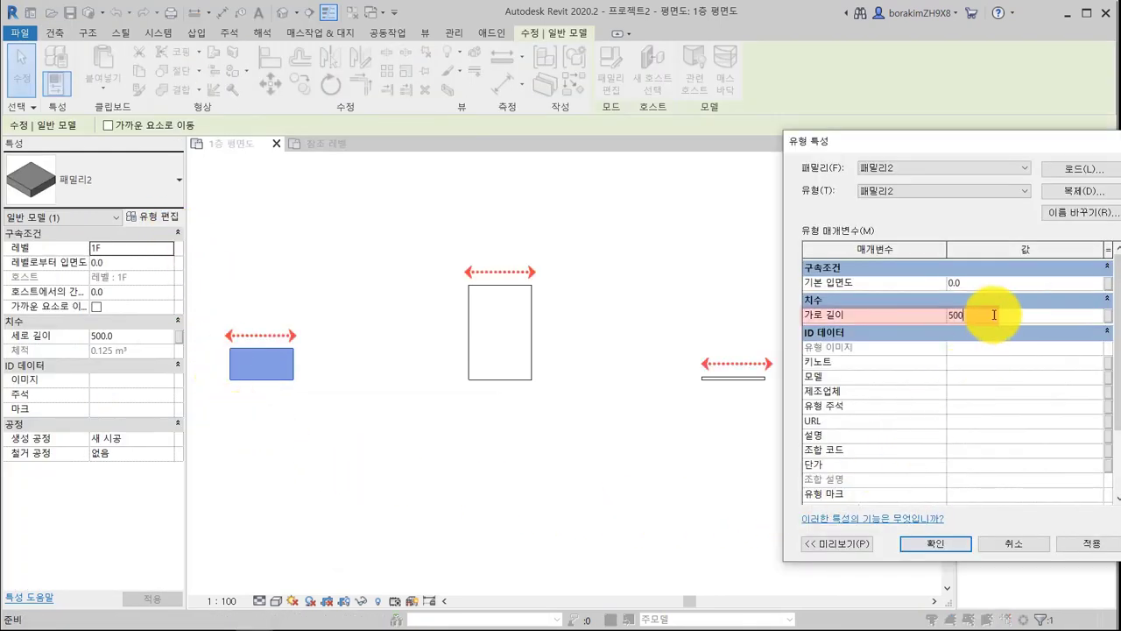
pyautogui.click(1075, 545)
pyautogui.click(1057, 317)
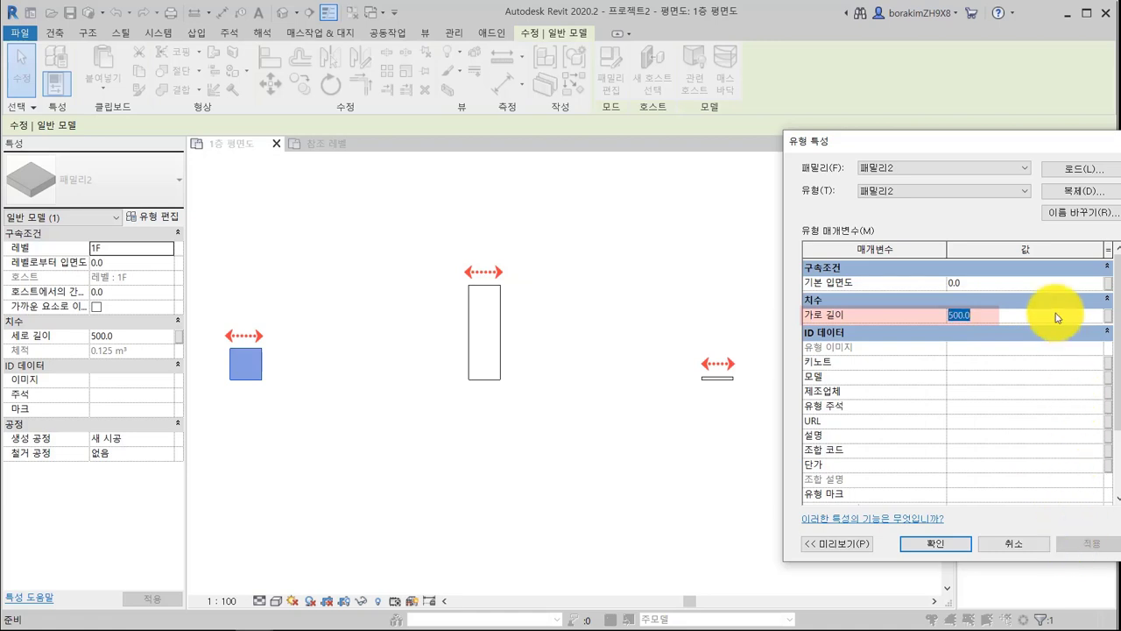
pyautogui.write('1500')
pyautogui.click(1089, 544)
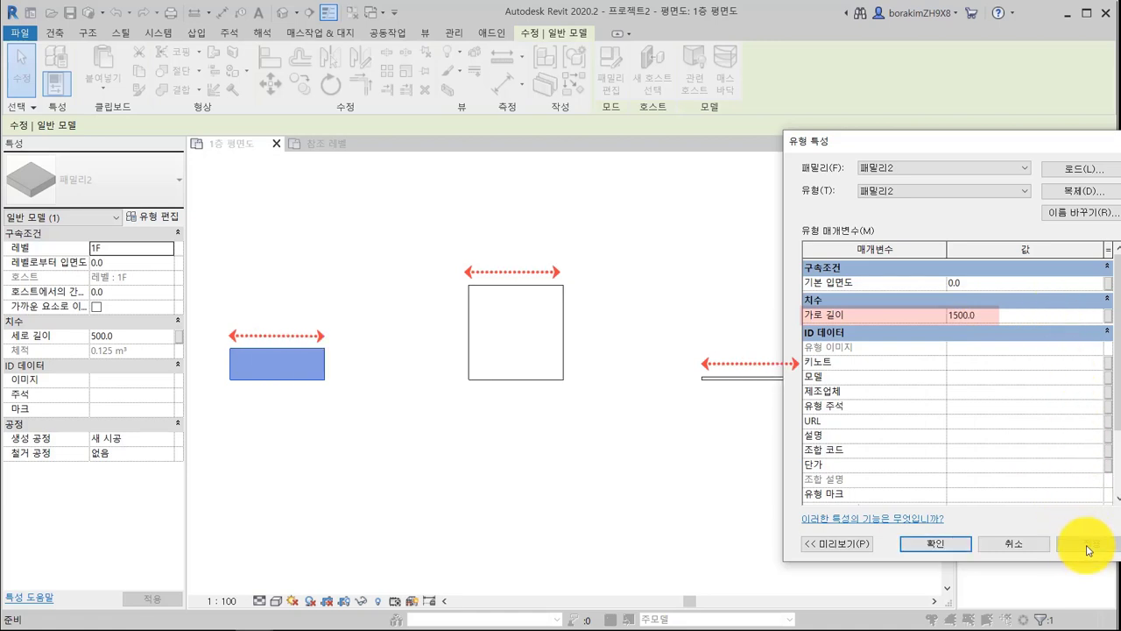